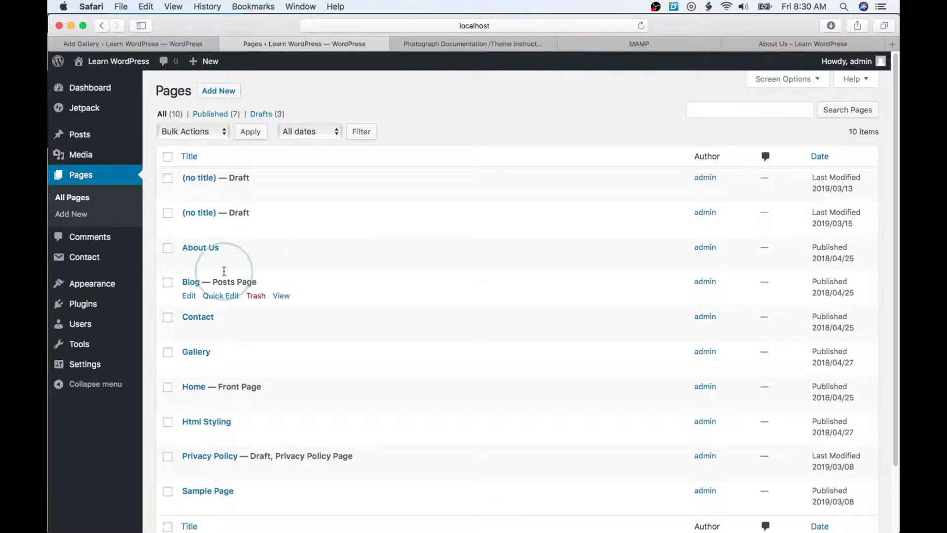
# Step: Open the Gallery page for editing and select the image gallery in its Classic block
pyautogui.moveTo(159, 207)
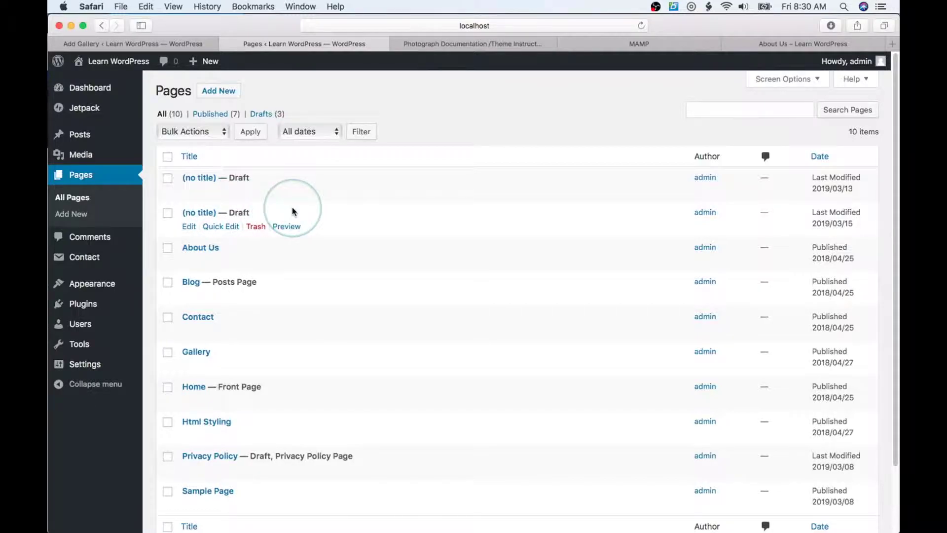
pyautogui.scroll(-2, 292, 212)
pyautogui.moveTo(217, 310)
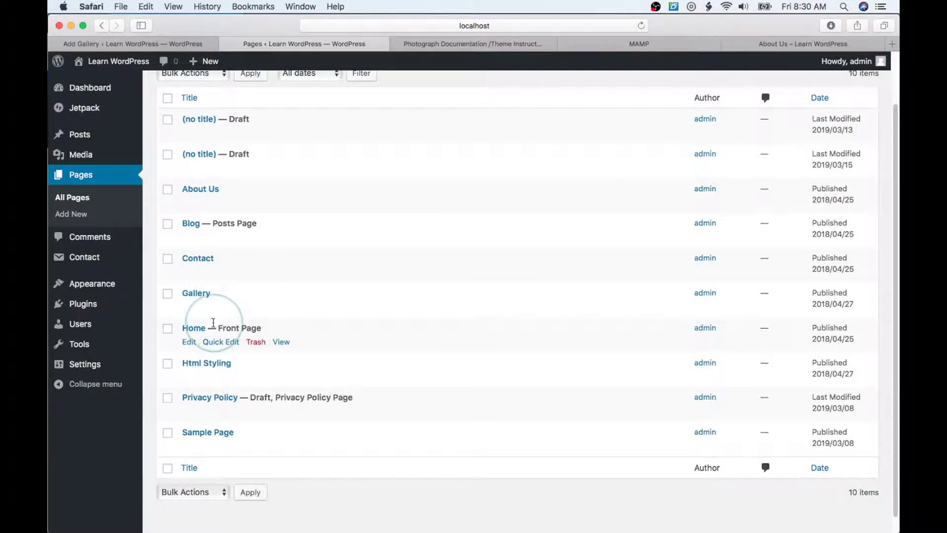
pyautogui.moveTo(193, 296)
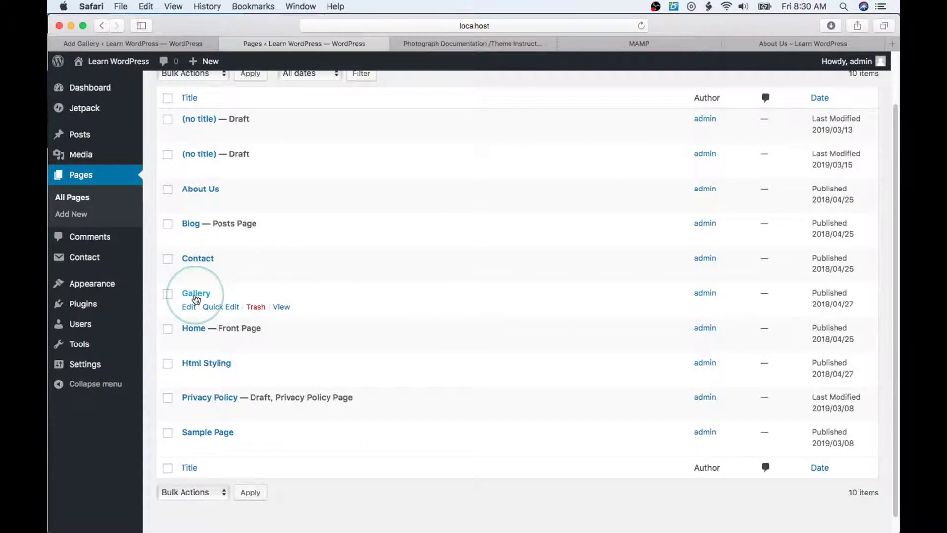
pyautogui.click(190, 308)
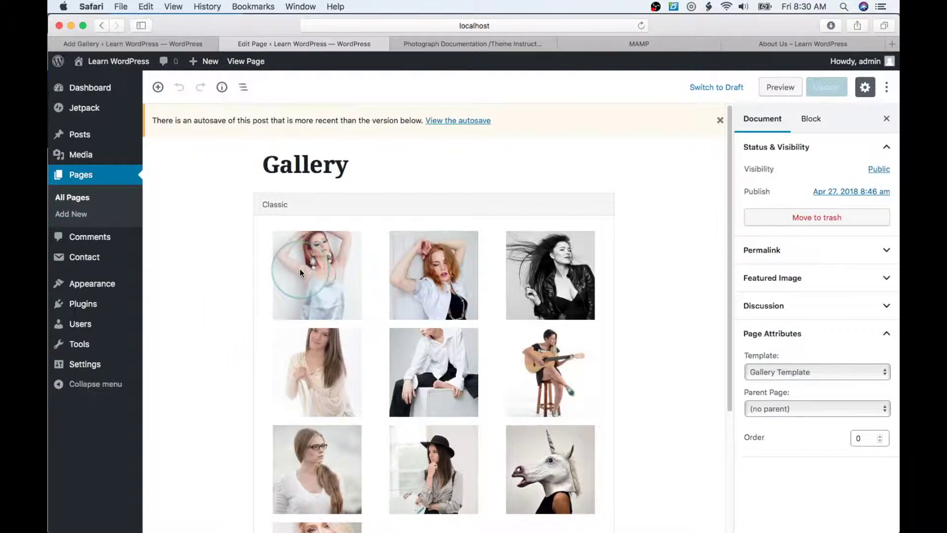
pyautogui.scroll(-1, 315, 257)
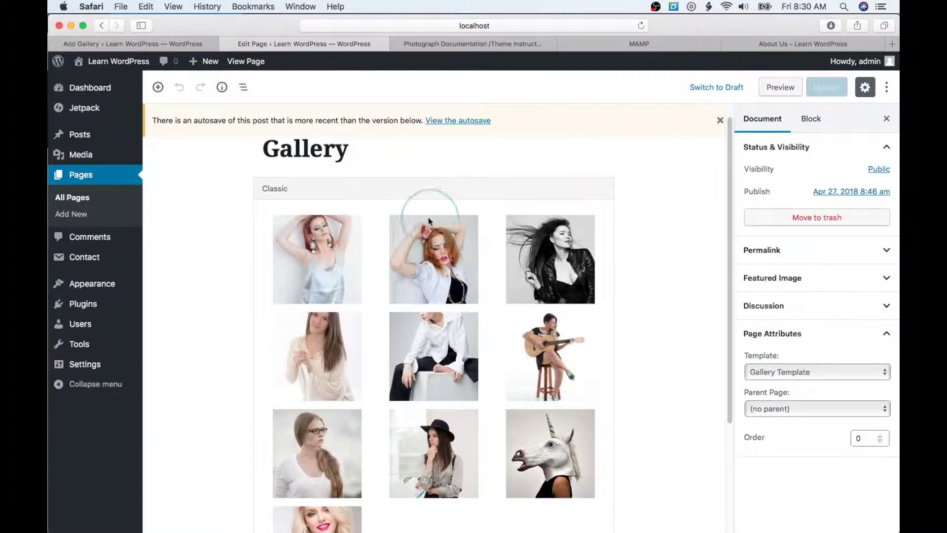
pyautogui.click(322, 252)
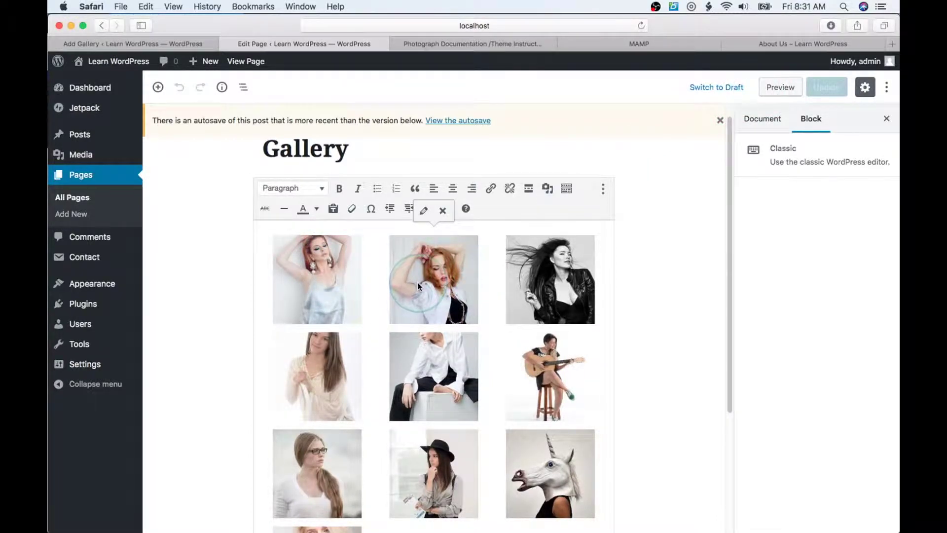
# Step: Preview the Gallery page, view its first image at full size, and close the preview
pyautogui.click(770, 89)
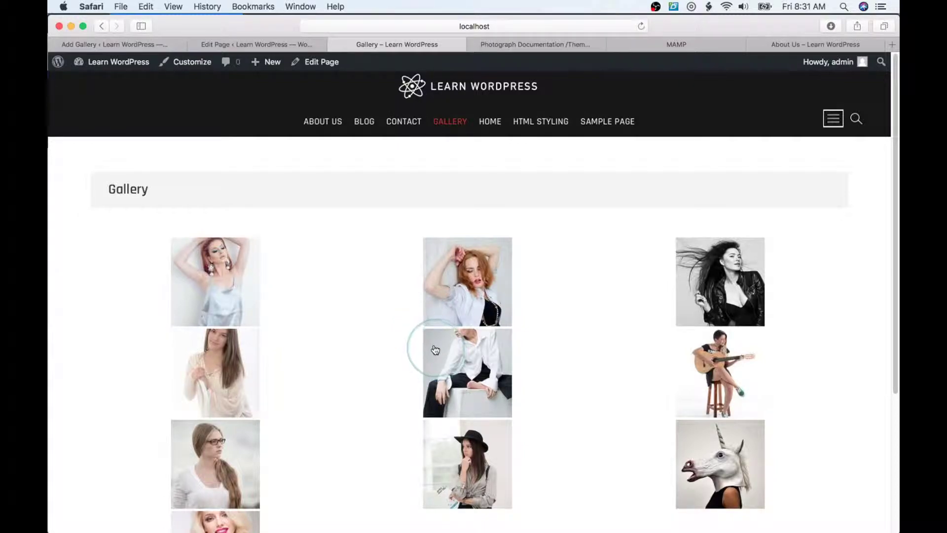
pyautogui.click(216, 283)
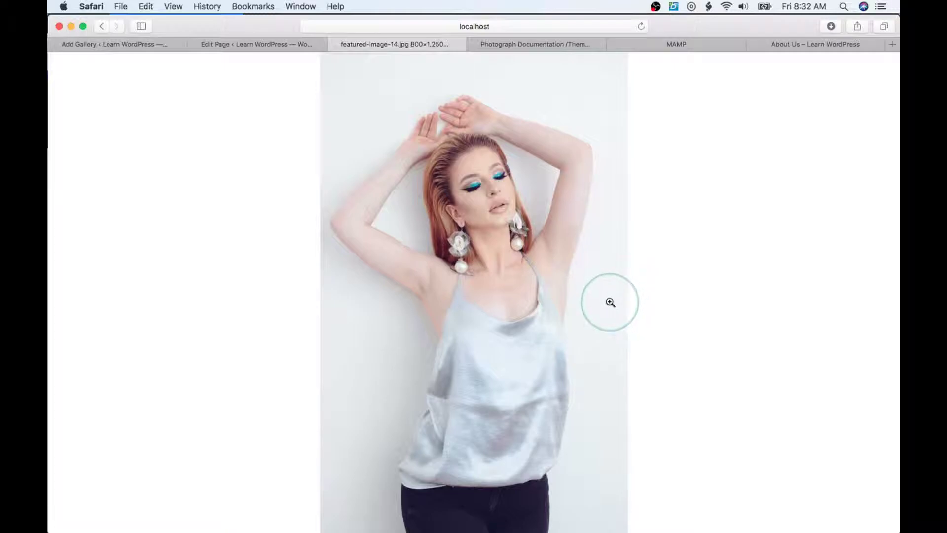
pyautogui.click(336, 44)
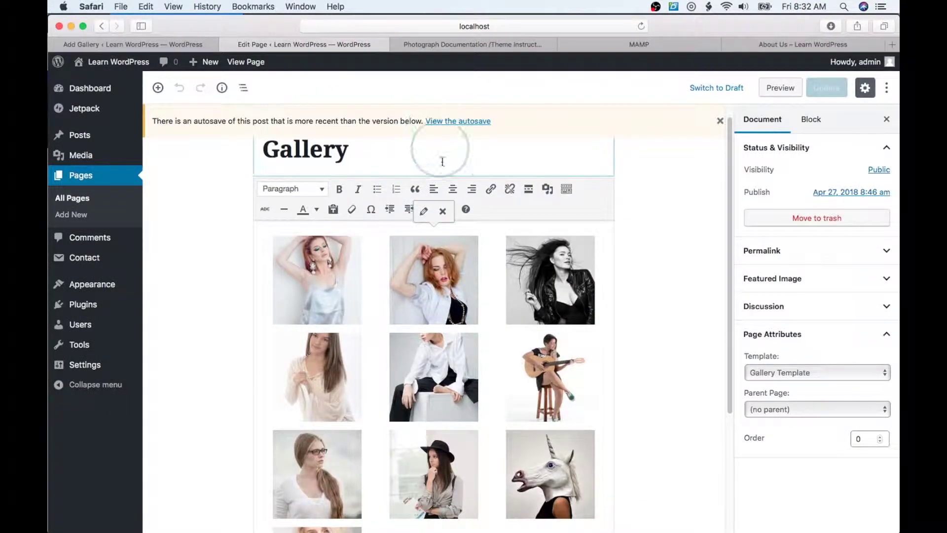
# Step: Open the gallery's settings and link its images to Media File
pyautogui.click(423, 212)
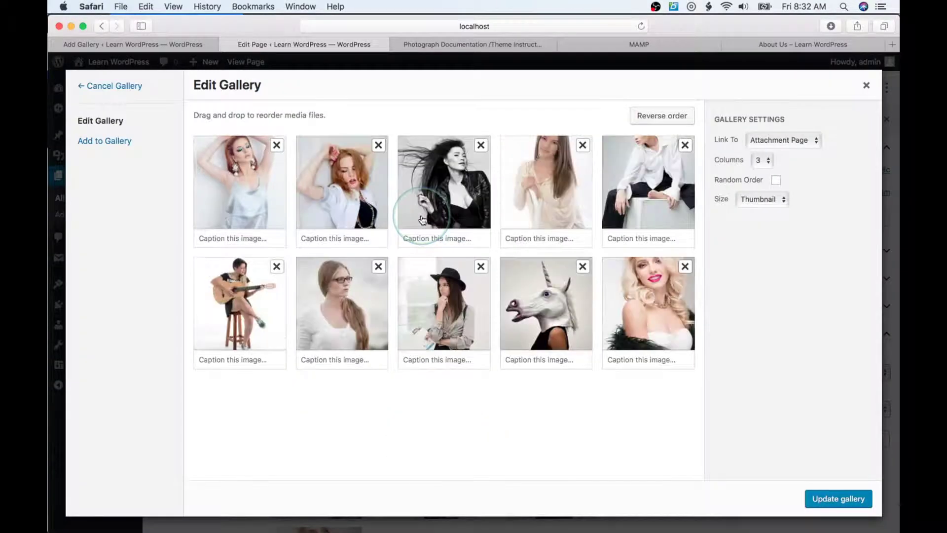
pyautogui.click(782, 139)
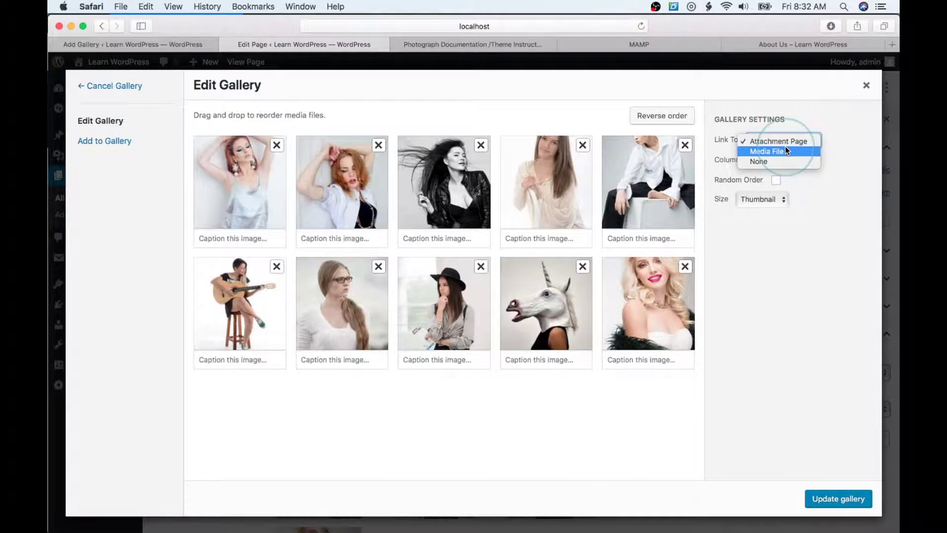
pyautogui.click(785, 148)
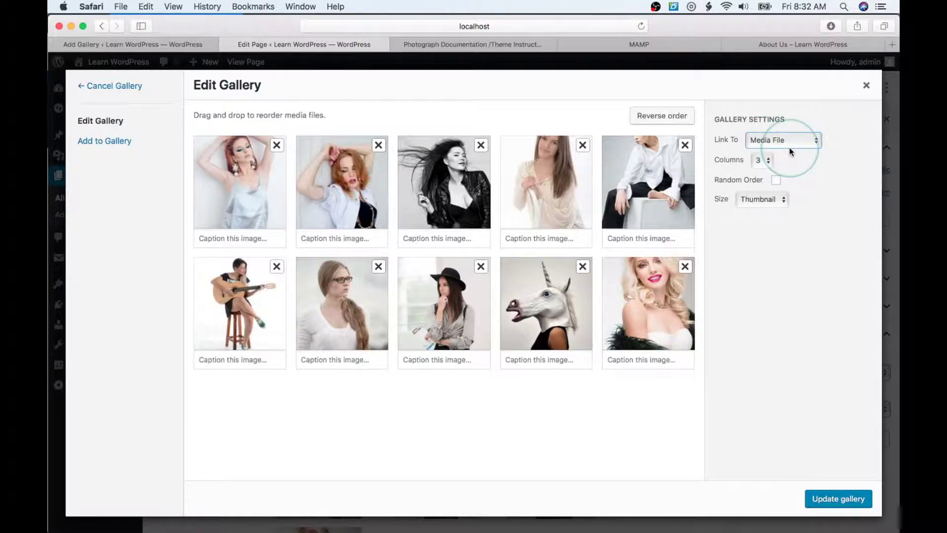
# Step: Set the gallery to 4 columns with Medium image size and apply the gallery update
pyautogui.click(759, 160)
pyautogui.click(759, 181)
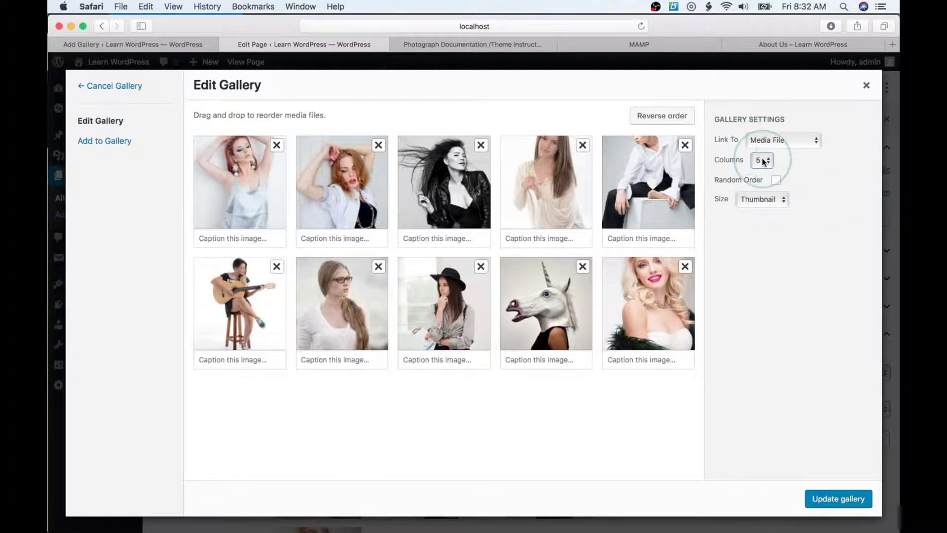
pyautogui.click(762, 160)
pyautogui.click(761, 152)
pyautogui.click(781, 201)
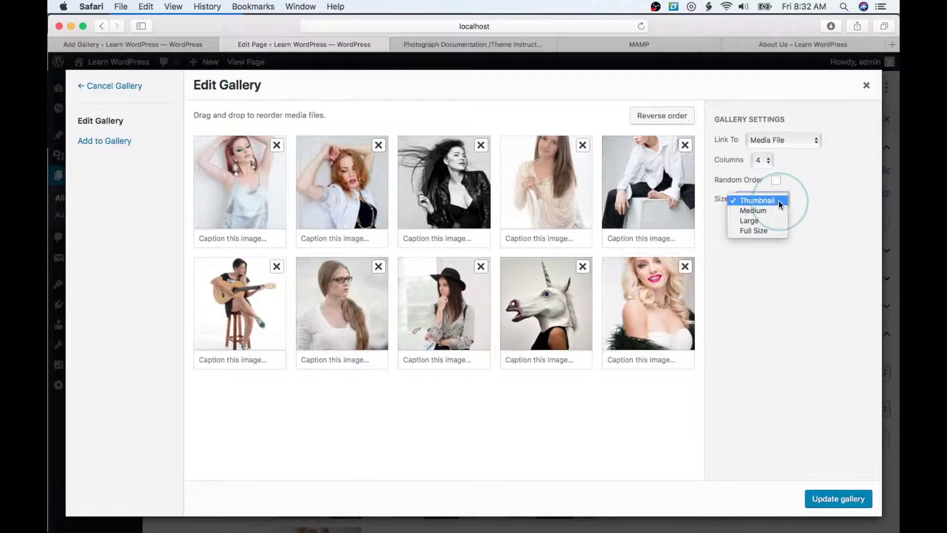
pyautogui.click(780, 211)
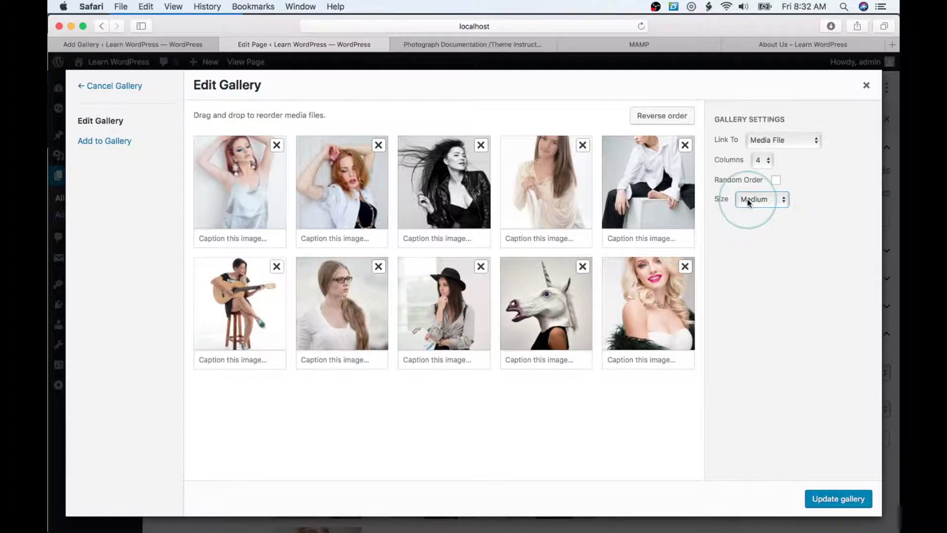
pyautogui.click(859, 500)
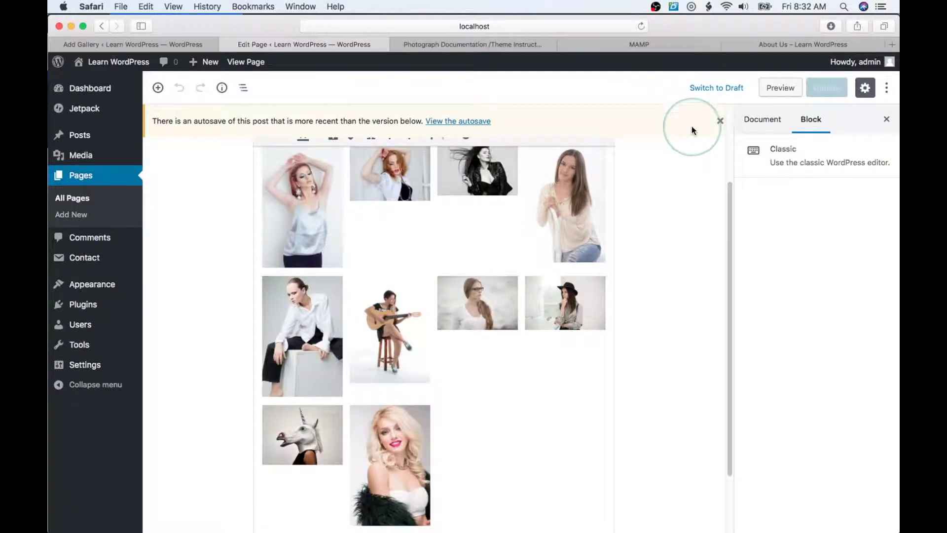
# Step: Preview the updated page, inspect the second gallery image at full size and zoomed in, and close the preview
pyautogui.click(780, 91)
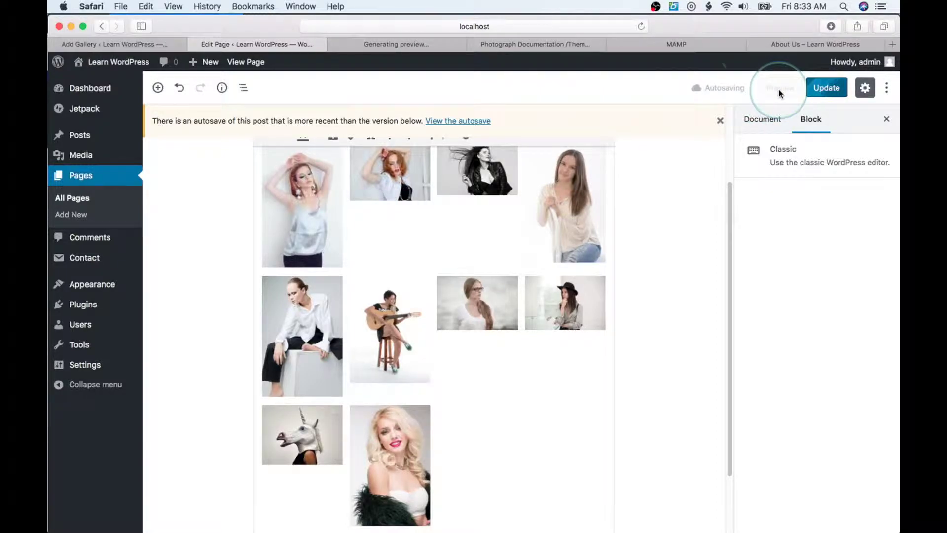
pyautogui.click(428, 40)
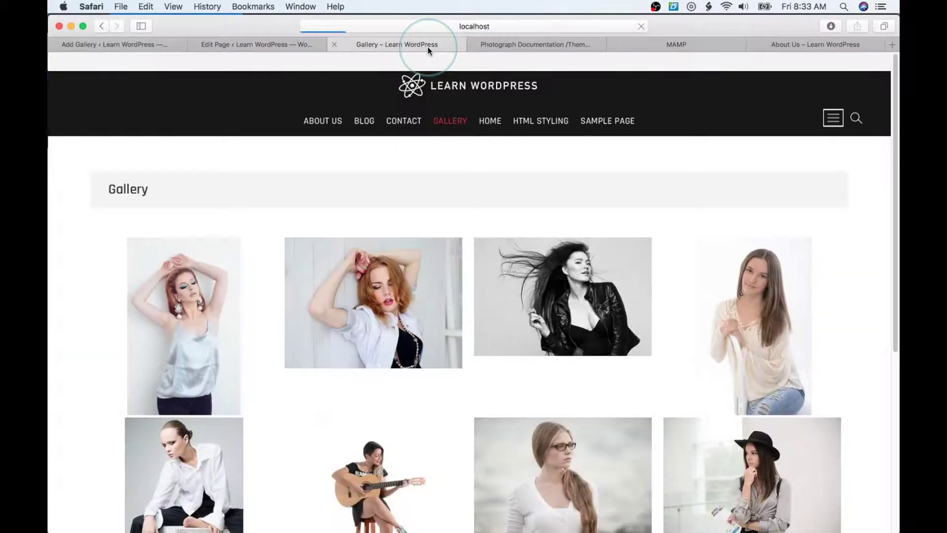
pyautogui.click(466, 137)
pyautogui.click(379, 294)
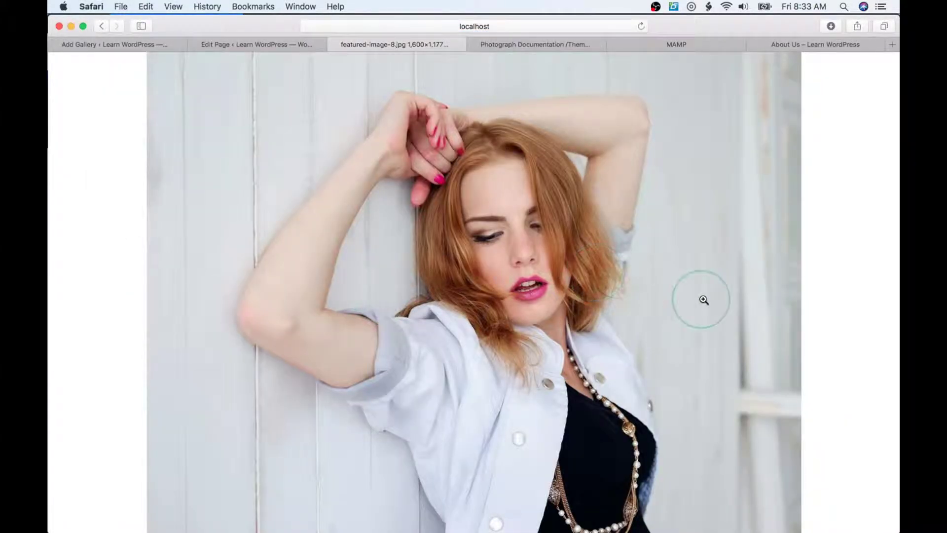
pyautogui.click(781, 292)
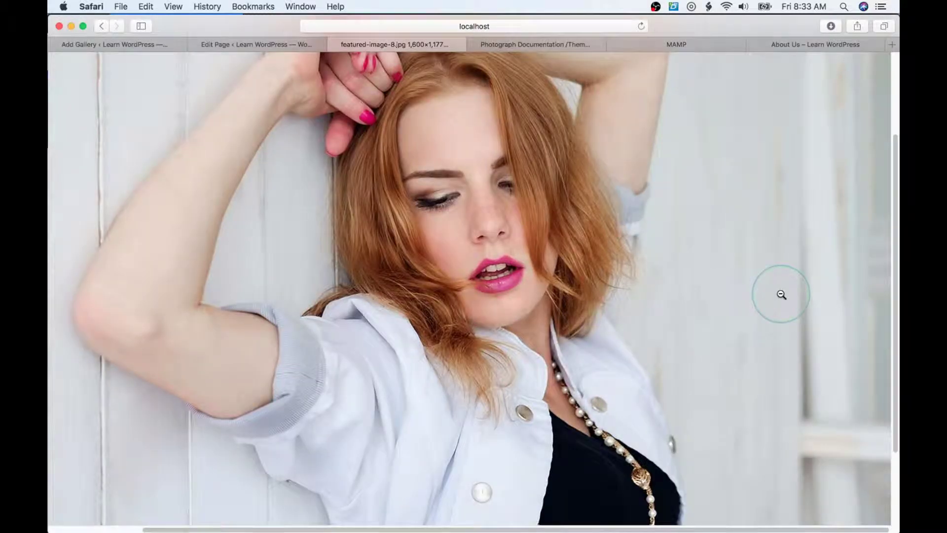
pyautogui.click(781, 294)
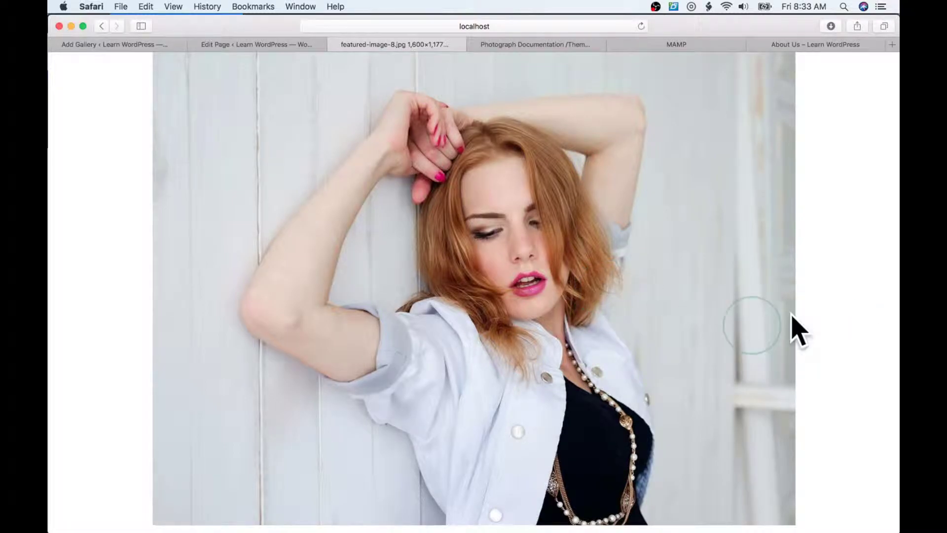
pyautogui.click(335, 43)
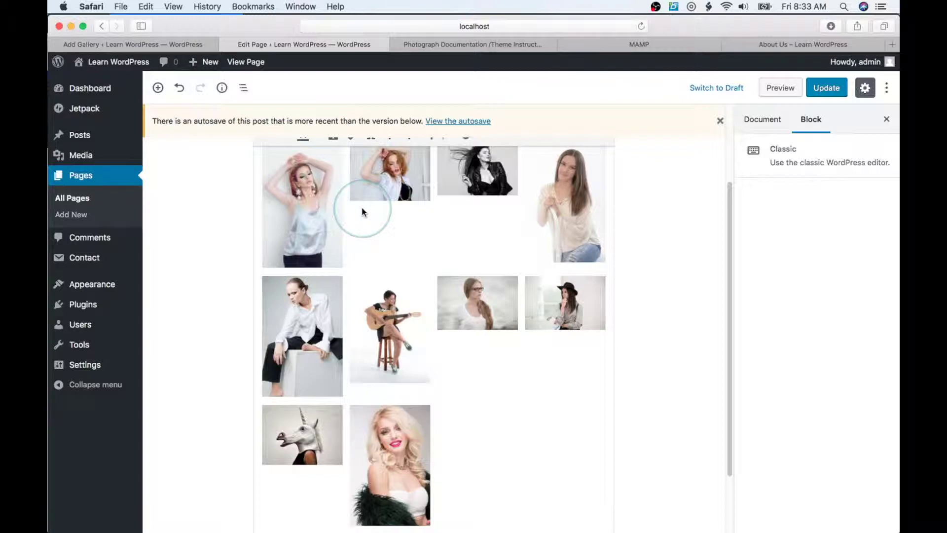
# Step: Search the plugins available to add for "photo gallery"
pyautogui.moveTo(90, 306)
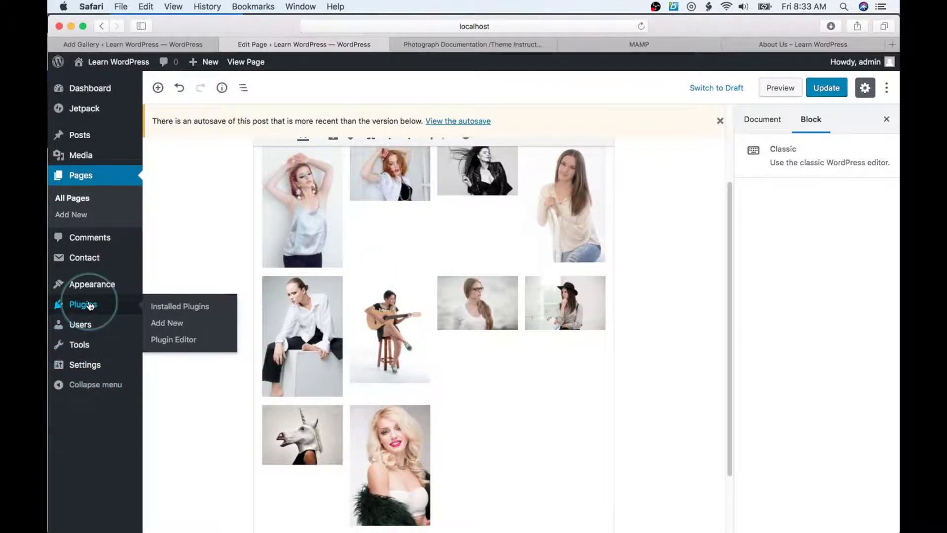
pyautogui.click(178, 324)
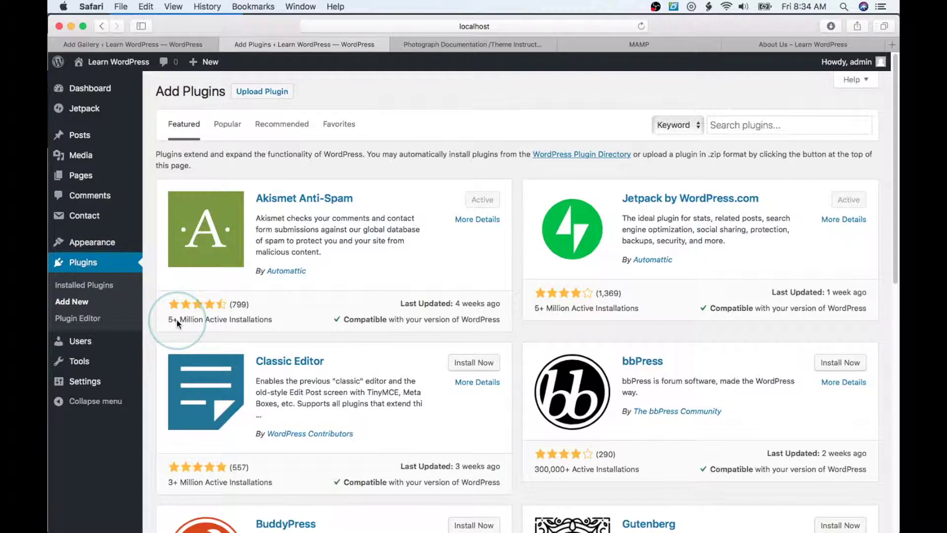
pyautogui.click(744, 126)
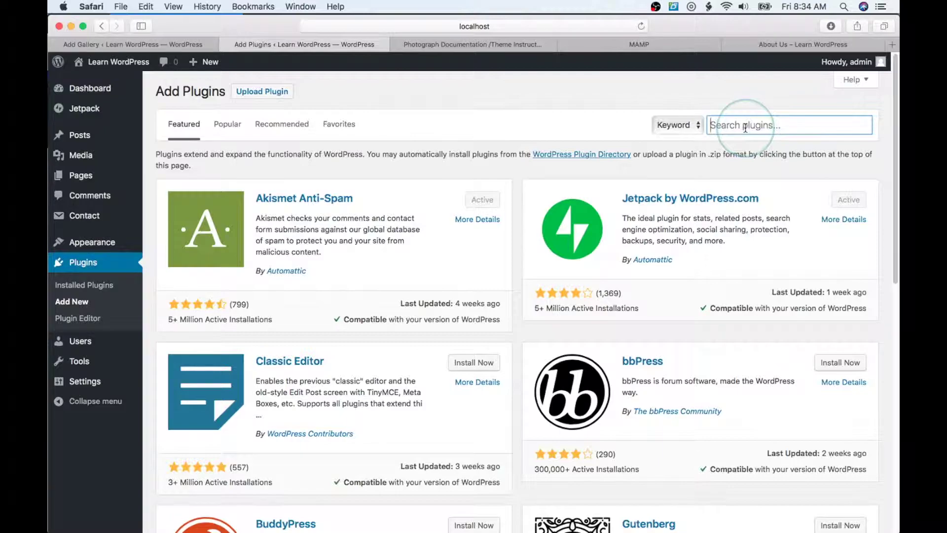
pyautogui.write('photo ')
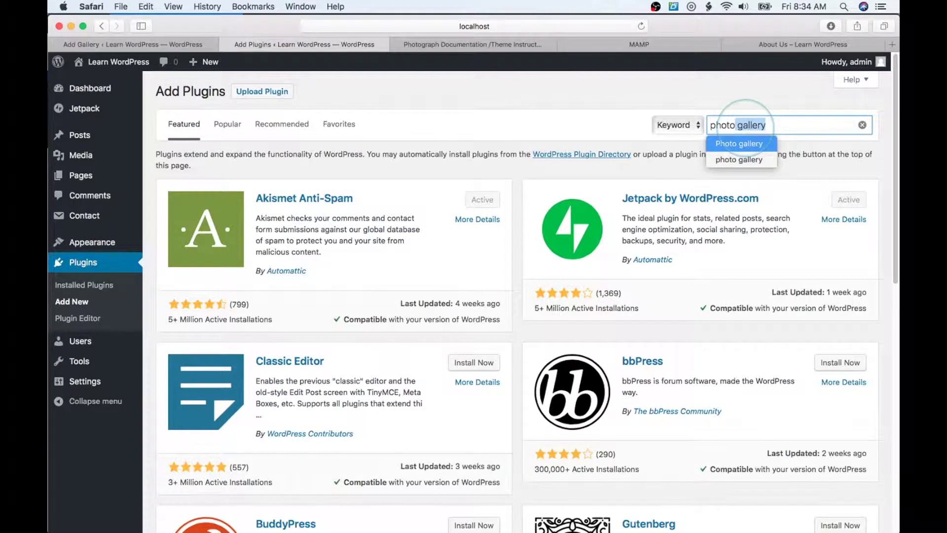
pyautogui.write('g')
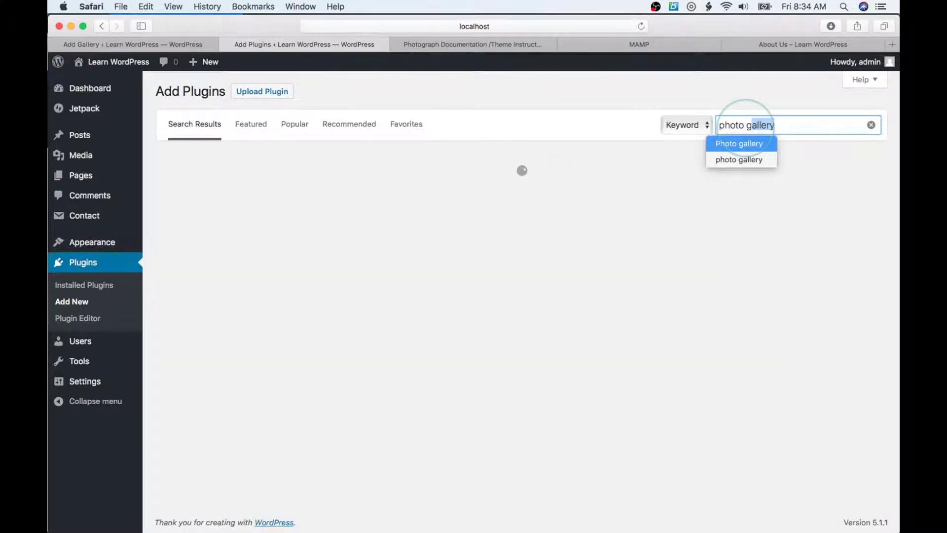
pyautogui.press('Return')
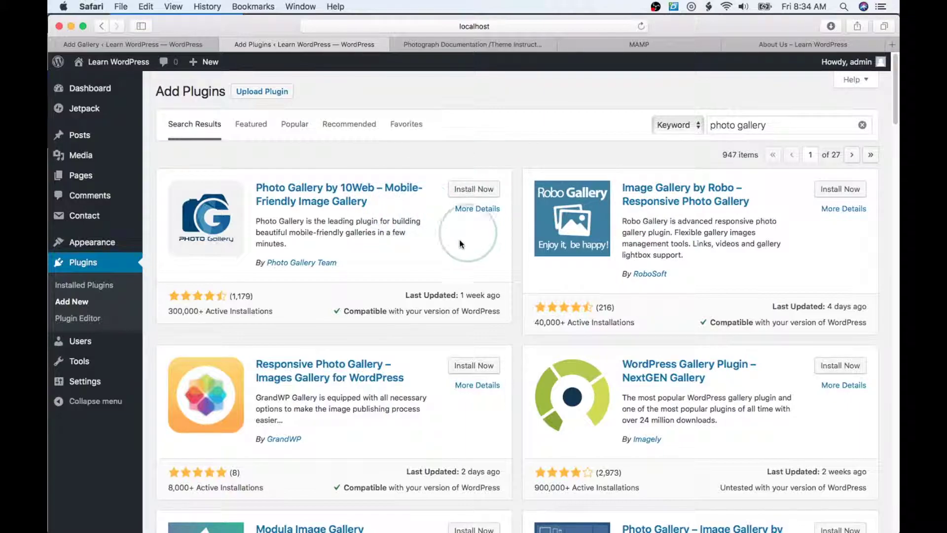
# Step: Browse the photo gallery plugins and open the Masonry Gallery demo from the Image Gallery by Robo details
pyautogui.scroll(-1, 458, 249)
pyautogui.scroll(-5, 458, 249)
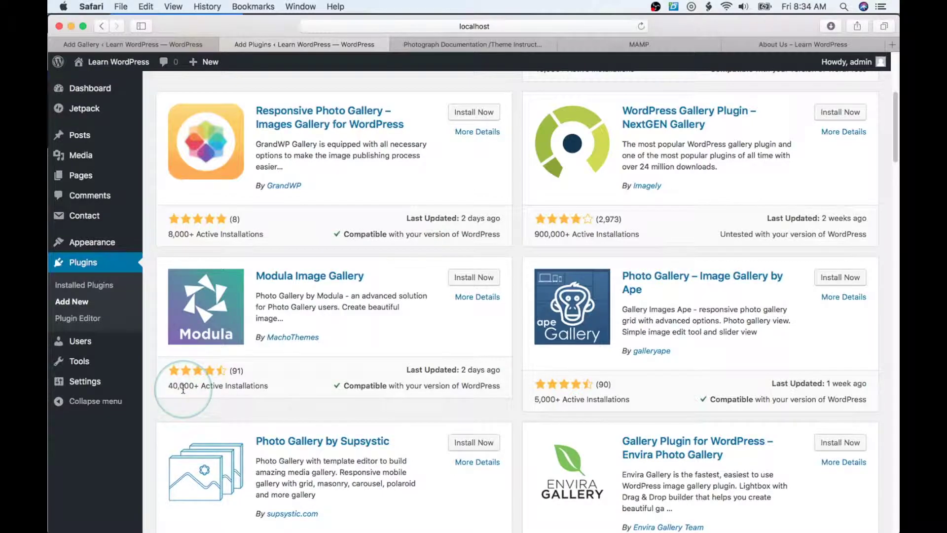
pyautogui.scroll(-3, 183, 389)
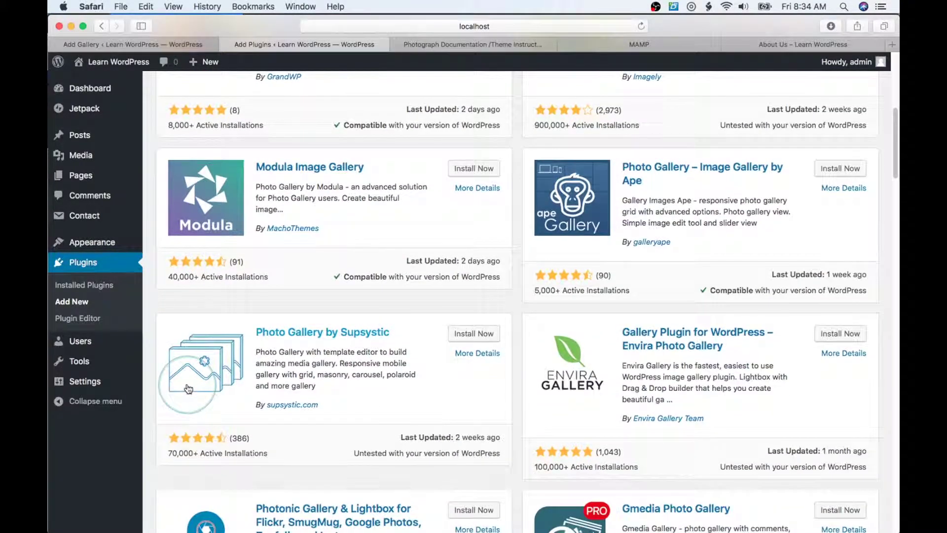
pyautogui.scroll(-2, 188, 389)
pyautogui.scroll(-2, 186, 387)
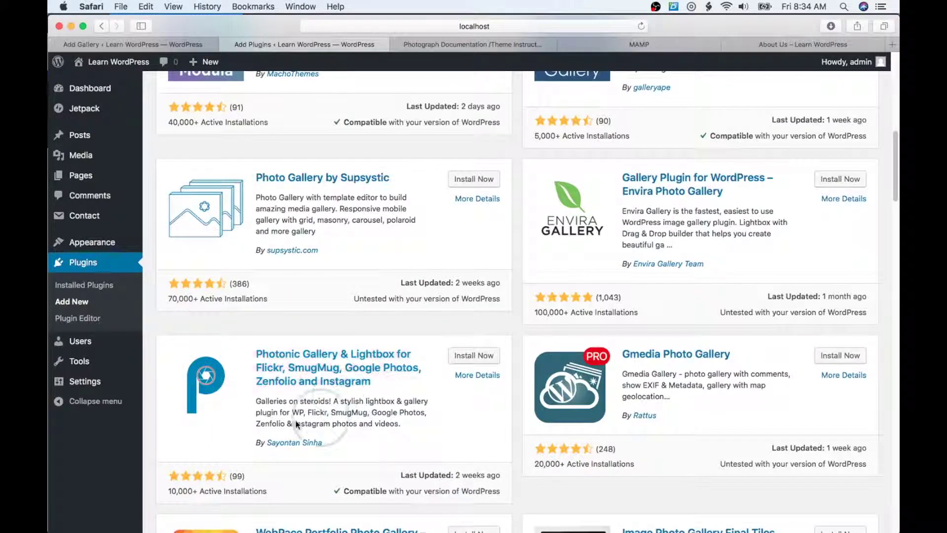
pyautogui.scroll(10, 322, 358)
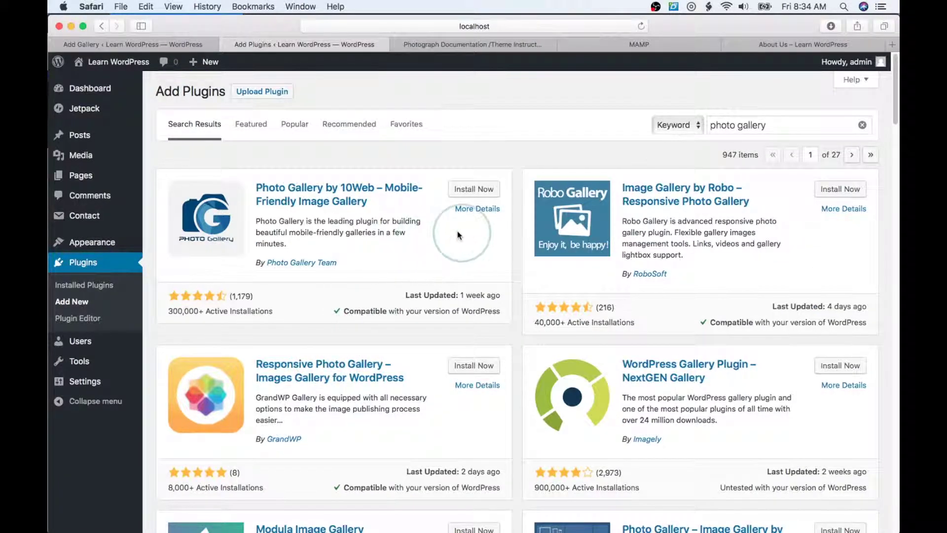
pyautogui.click(648, 194)
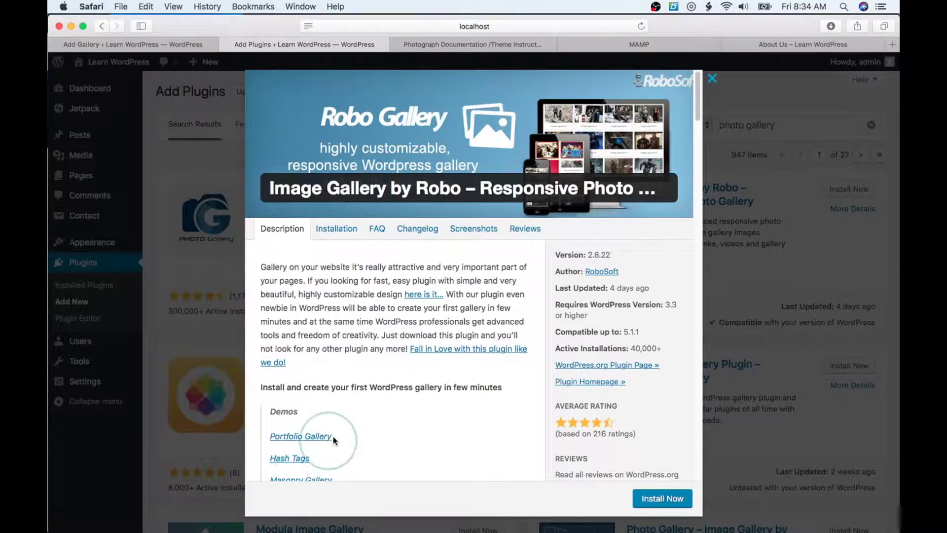
pyautogui.scroll(-3, 339, 436)
pyautogui.scroll(-1, 340, 433)
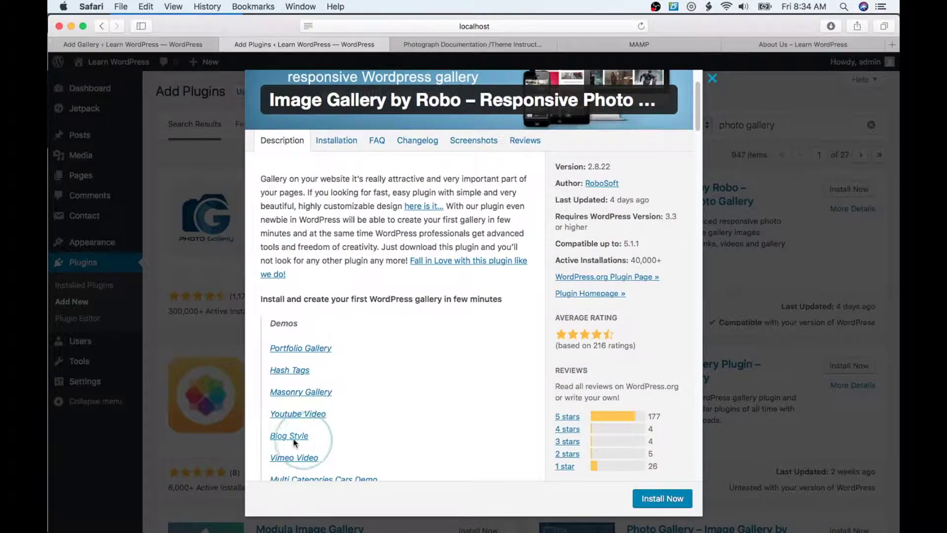
pyautogui.click(305, 392)
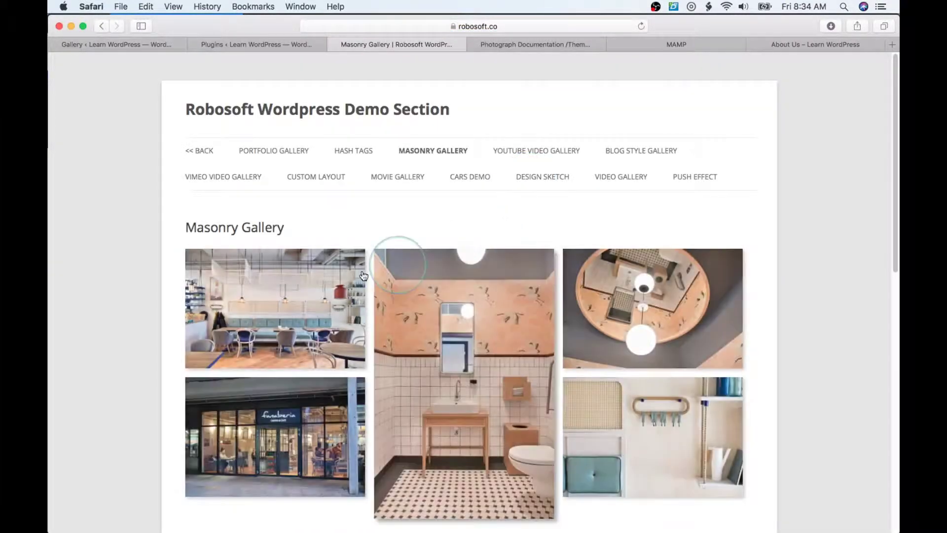
# Step: View the first three Masonry Gallery demo images enlarged, and close the demo and the plugin details
pyautogui.scroll(-3, 306, 288)
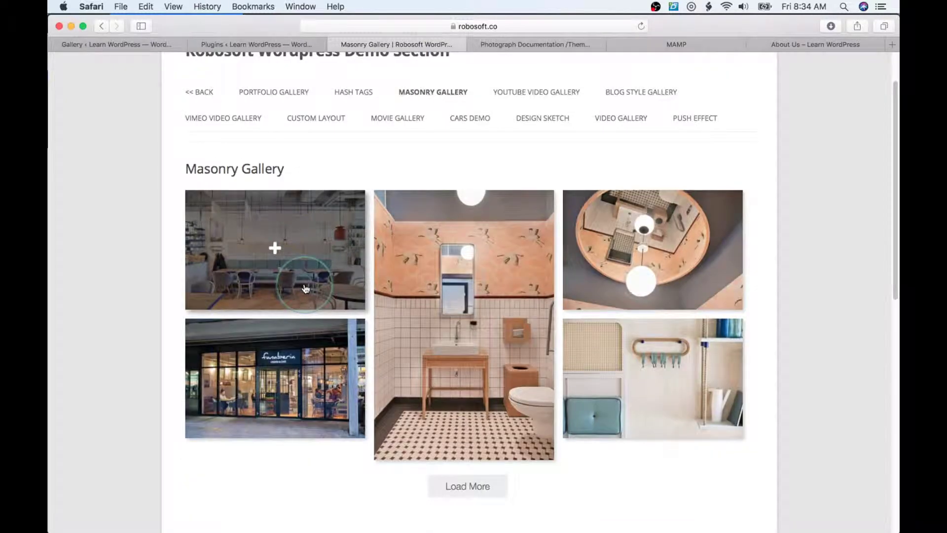
pyautogui.scroll(1, 306, 288)
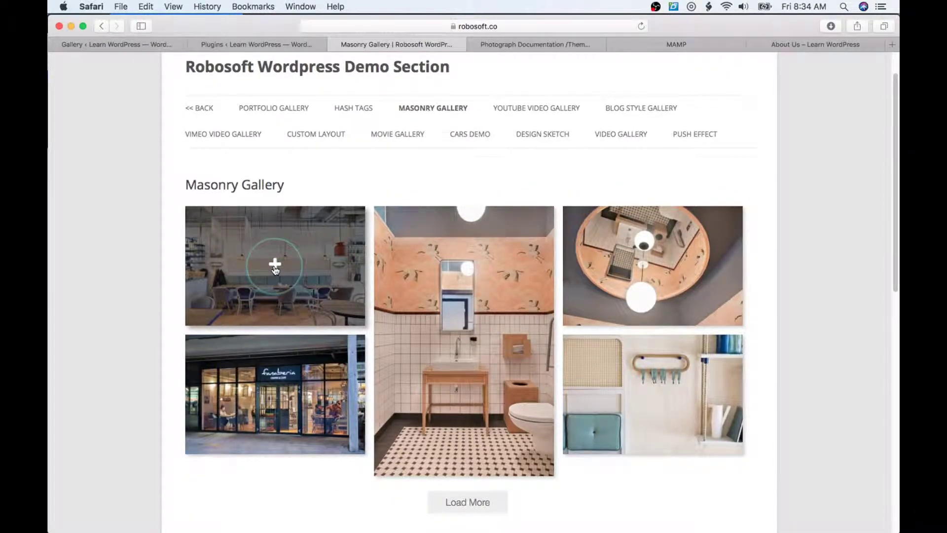
pyautogui.click(275, 266)
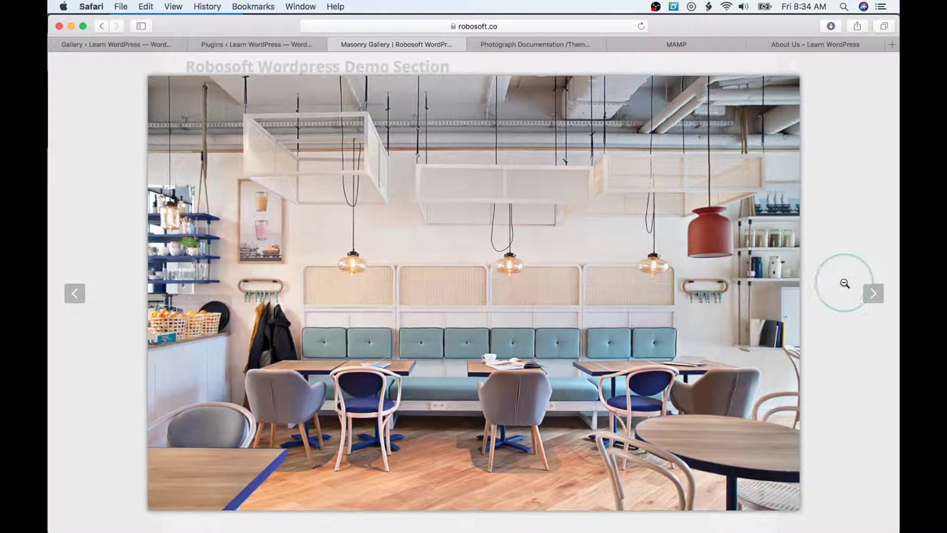
pyautogui.click(873, 294)
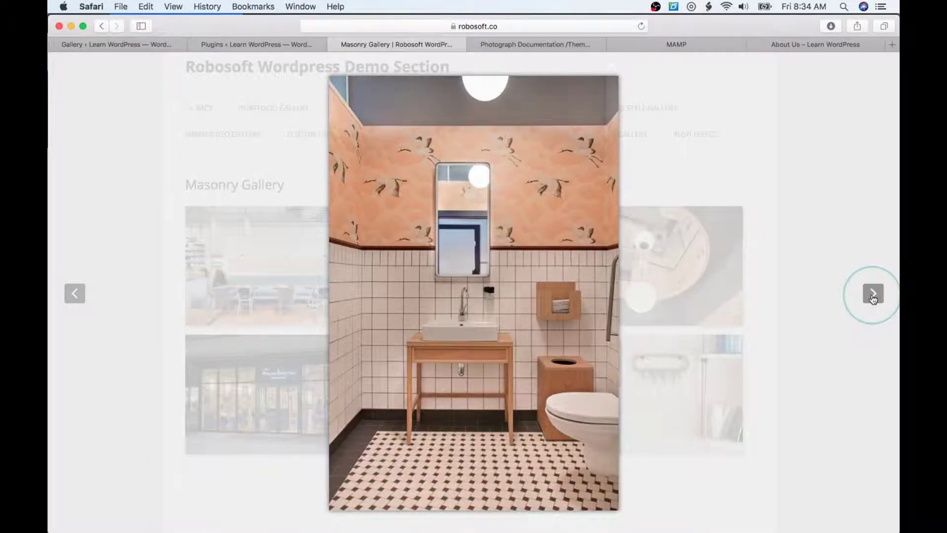
pyautogui.click(873, 295)
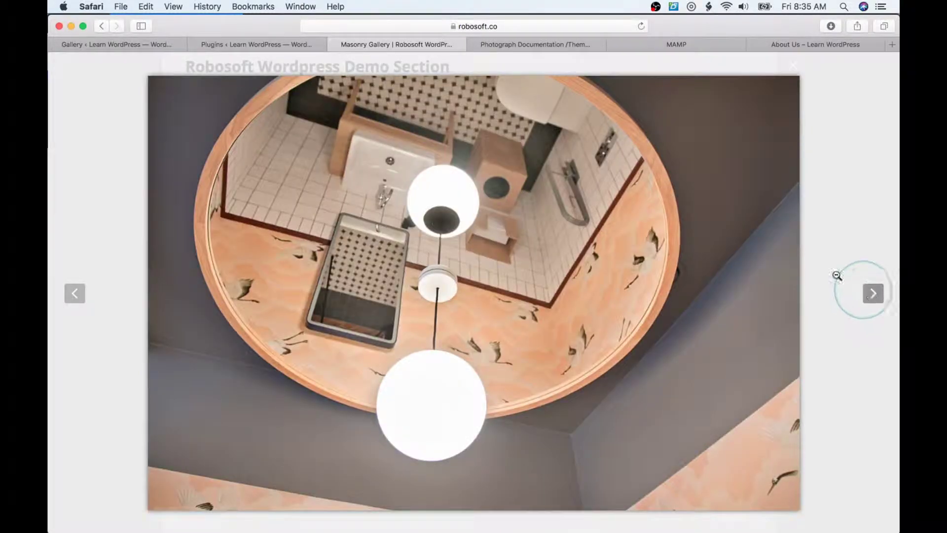
pyautogui.click(334, 44)
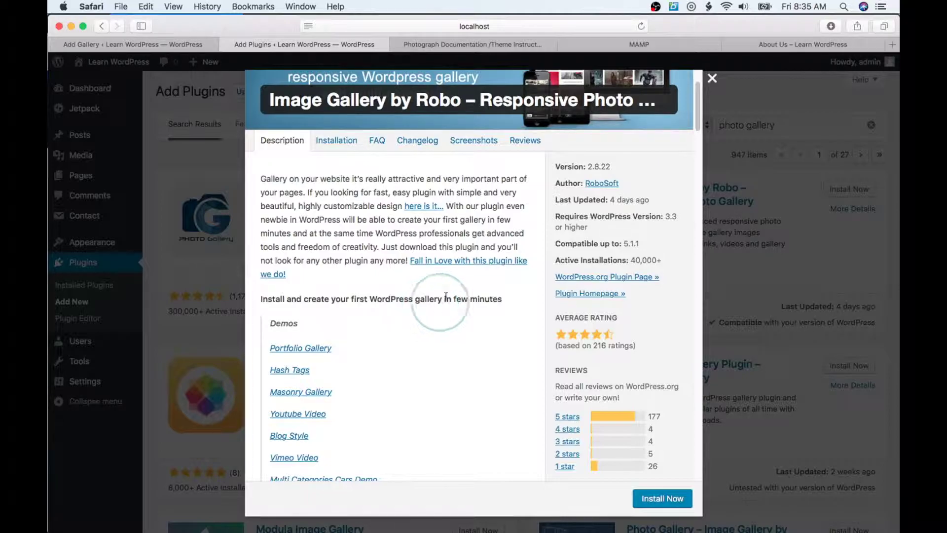
pyautogui.click(711, 79)
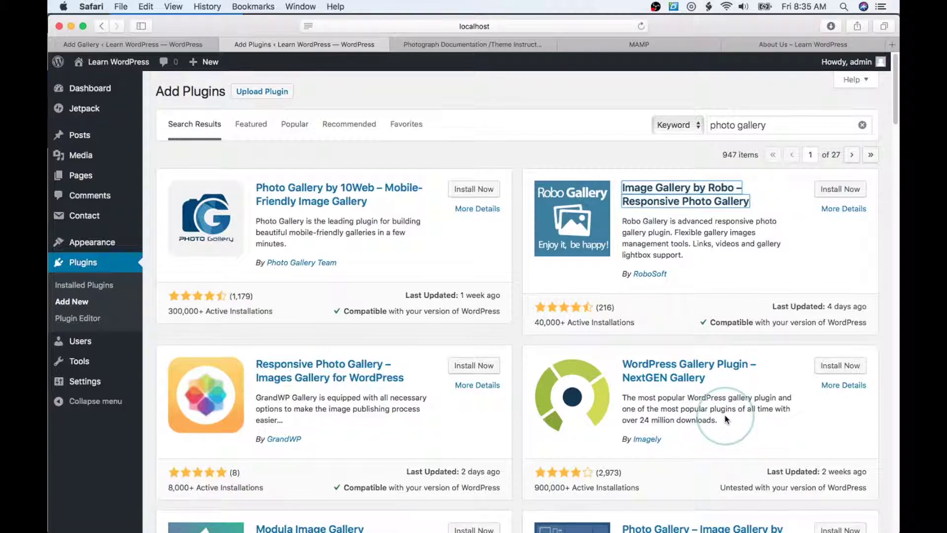
# Step: Install and activate the Image Gallery by Robo – Responsive Photo Gallery plugin from the search results
pyautogui.scroll(-1, 725, 419)
pyautogui.scroll(-4, 724, 416)
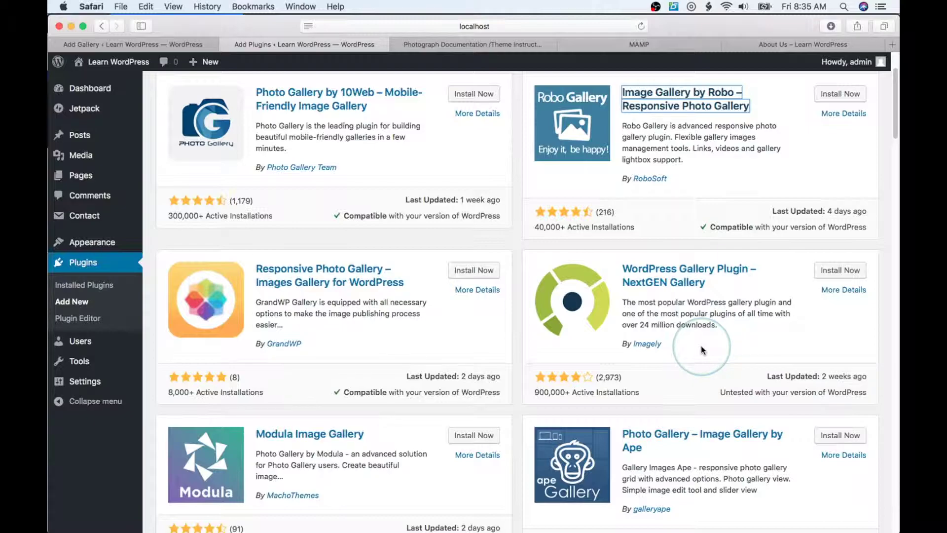
pyautogui.scroll(3, 700, 345)
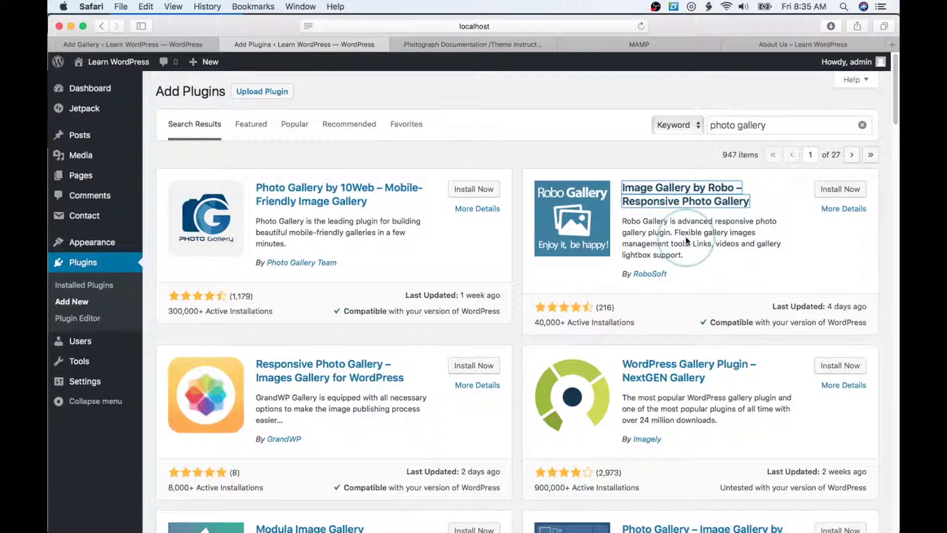
pyautogui.click(841, 192)
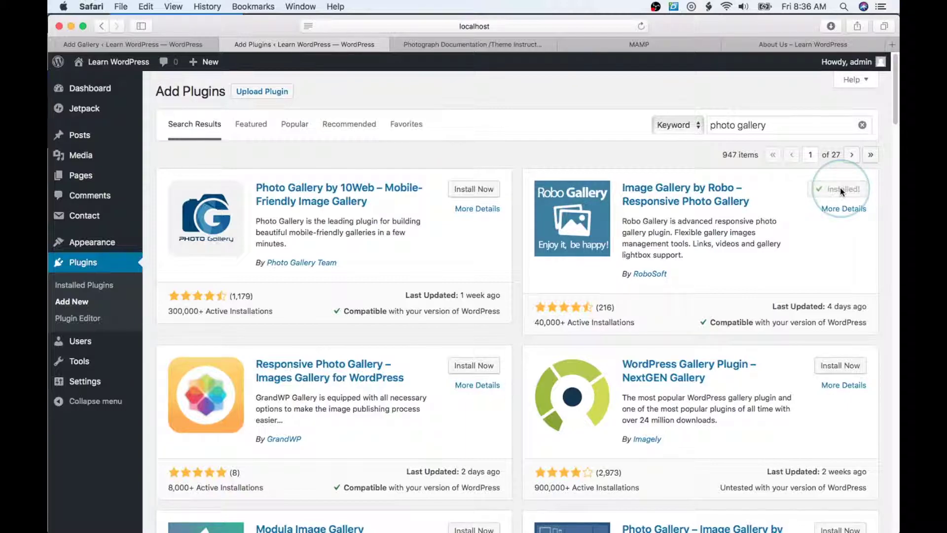
pyautogui.click(842, 191)
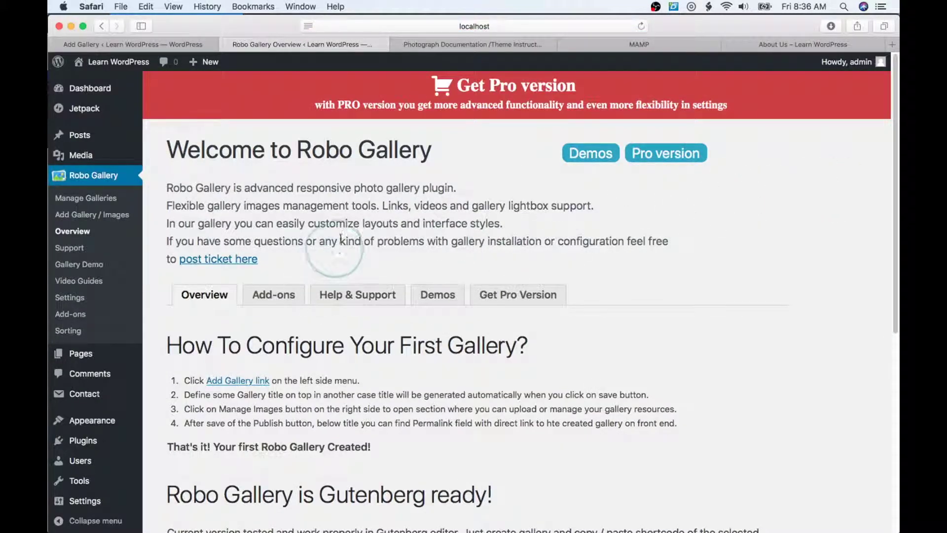
# Step: Read through the Robo Gallery overview page, including its instructions for configuring a first gallery
pyautogui.scroll(-5, 389, 217)
pyautogui.scroll(5, 387, 224)
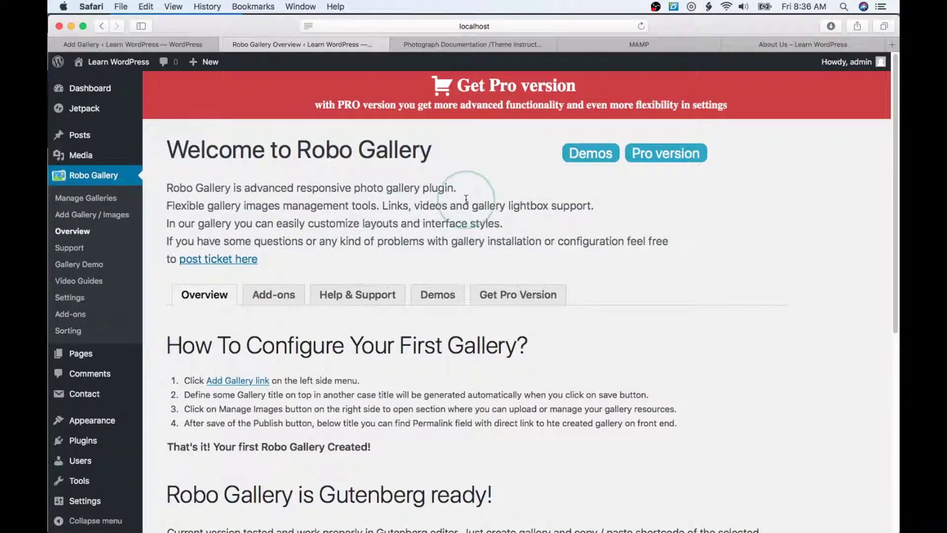
pyautogui.scroll(-1, 466, 199)
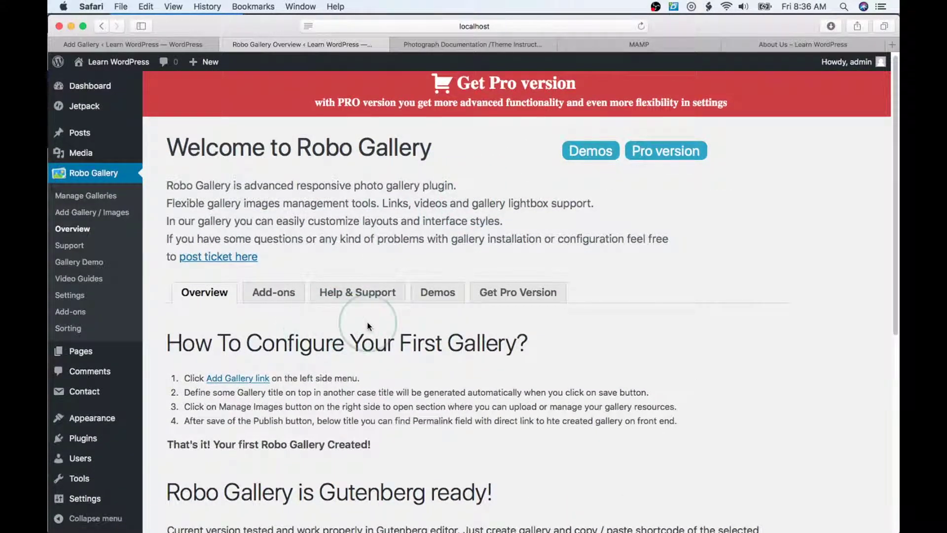
pyautogui.scroll(-4, 367, 320)
pyautogui.scroll(-3, 370, 321)
pyautogui.scroll(7, 367, 313)
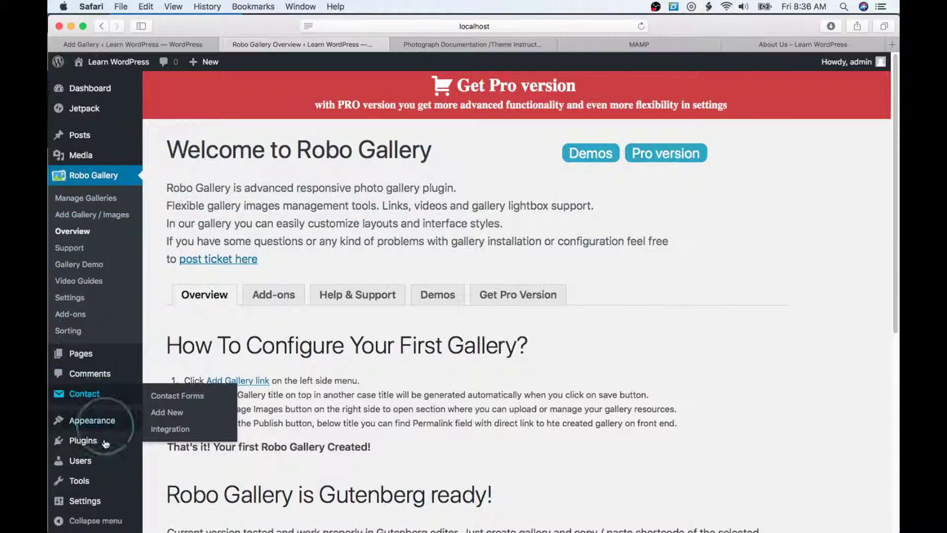
# Step: Return to adding new plugins and search the available plugins for "seo"
pyautogui.moveTo(134, 440)
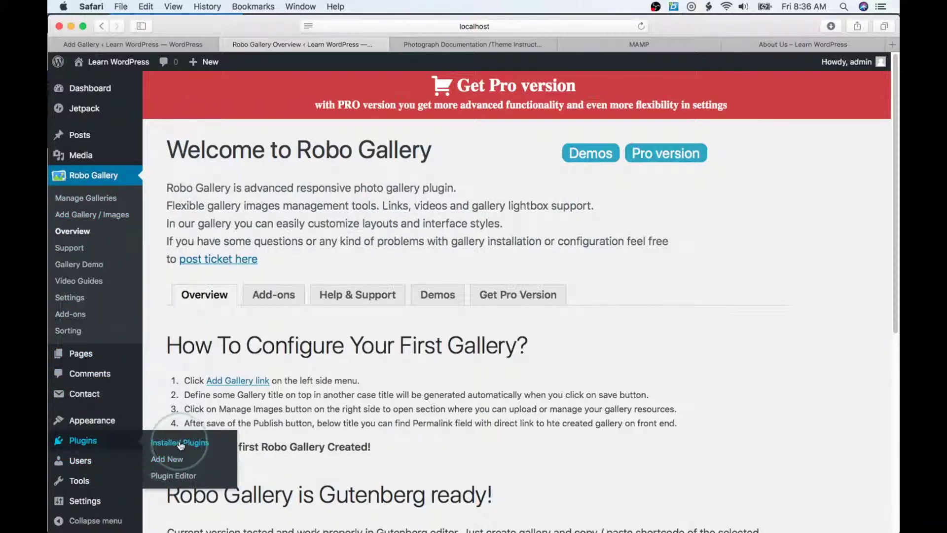
pyautogui.click(167, 458)
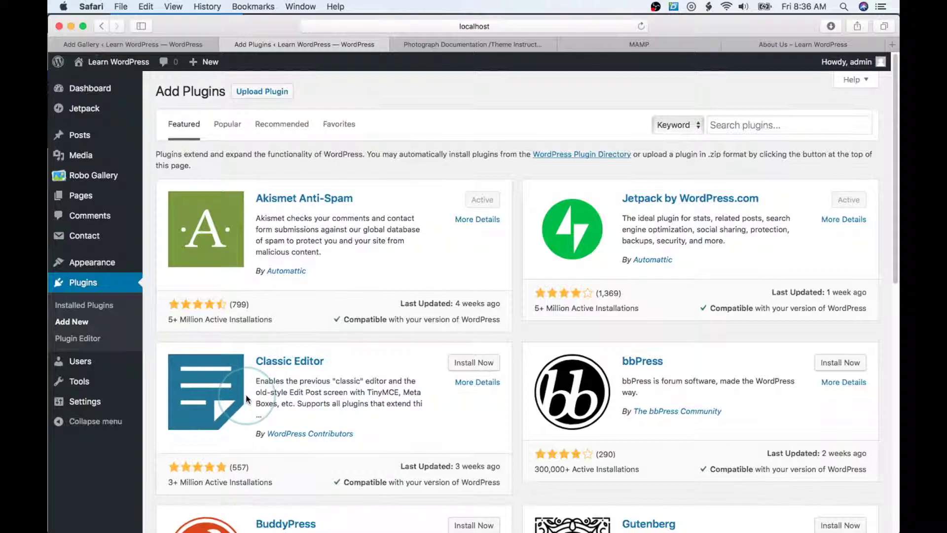
pyautogui.click(737, 122)
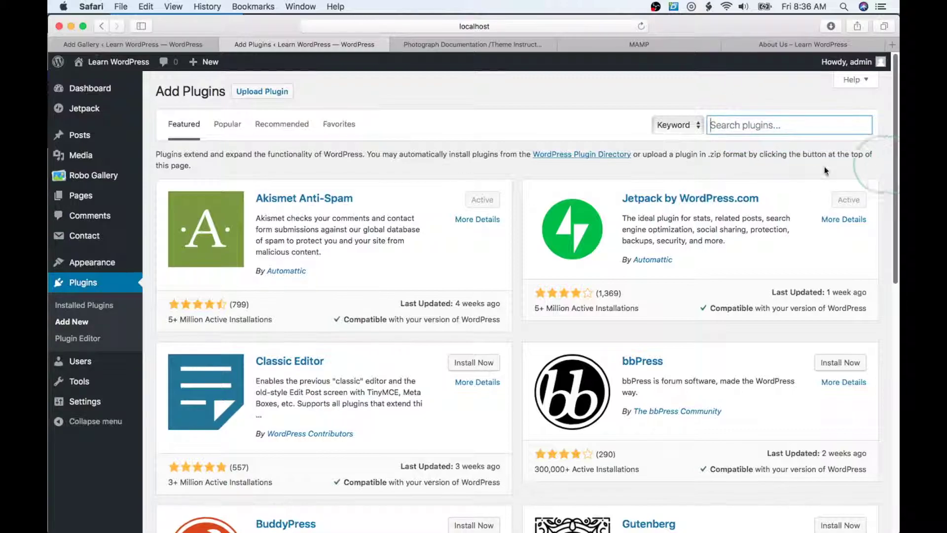
pyautogui.write('seo')
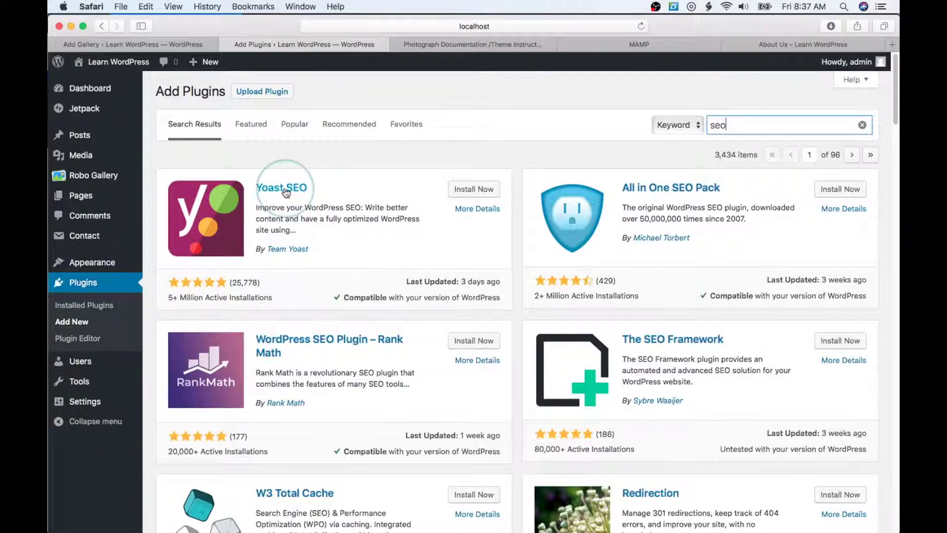
# Step: Install and activate the Yoast SEO plugin
pyautogui.click(469, 192)
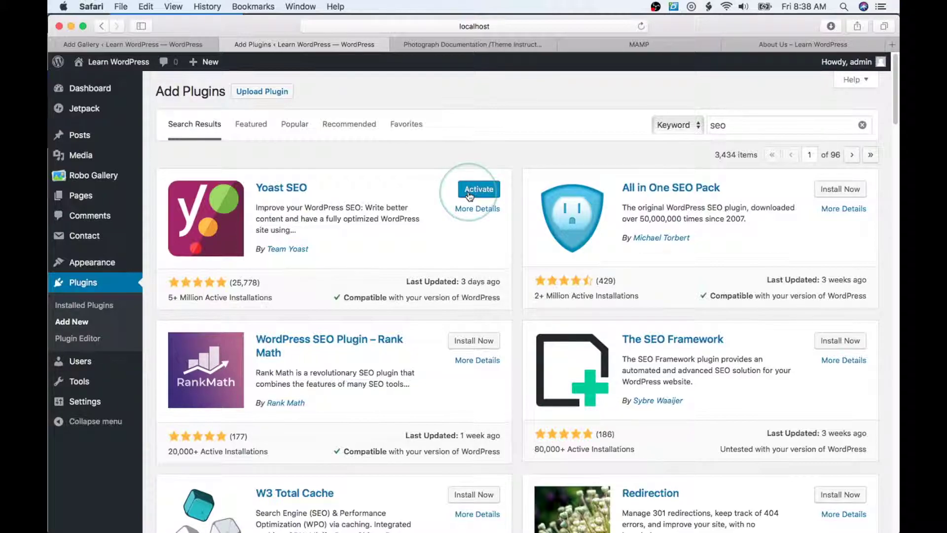
pyautogui.click(469, 195)
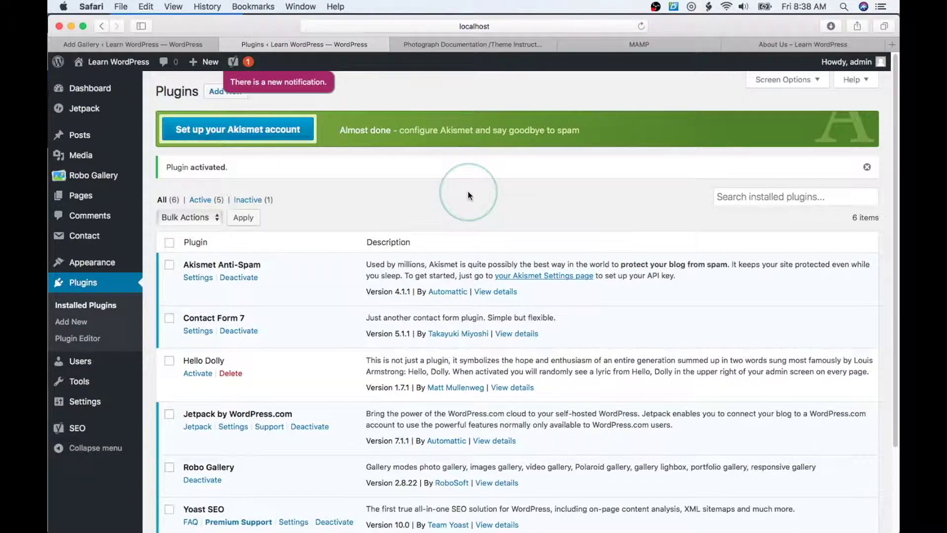
pyautogui.scroll(-1, 305, 237)
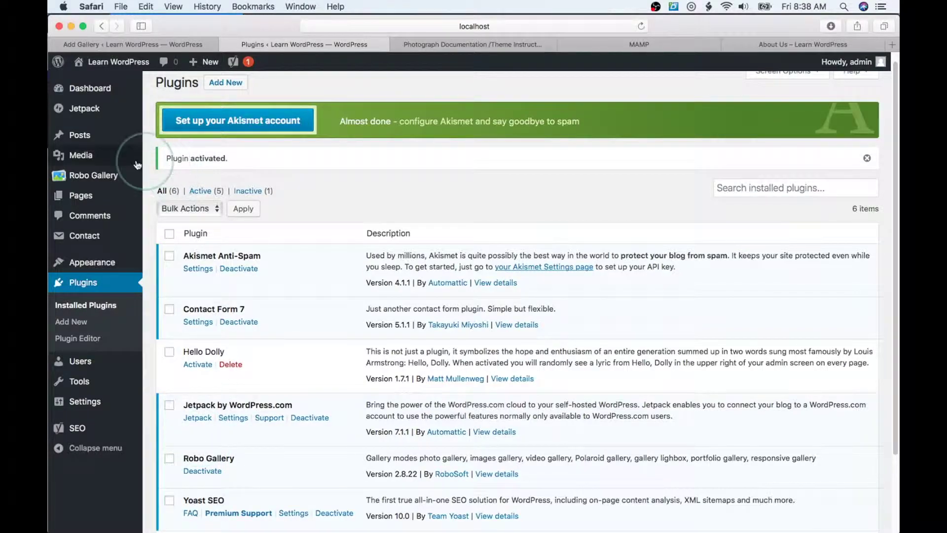
# Step: Open the Gallery page for editing from the list of all pages
pyautogui.click(79, 202)
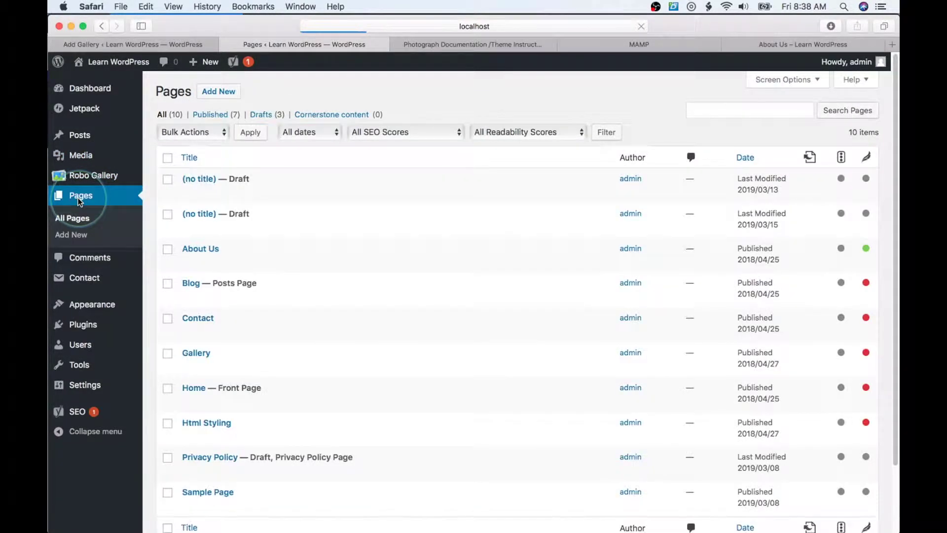
pyautogui.moveTo(190, 365)
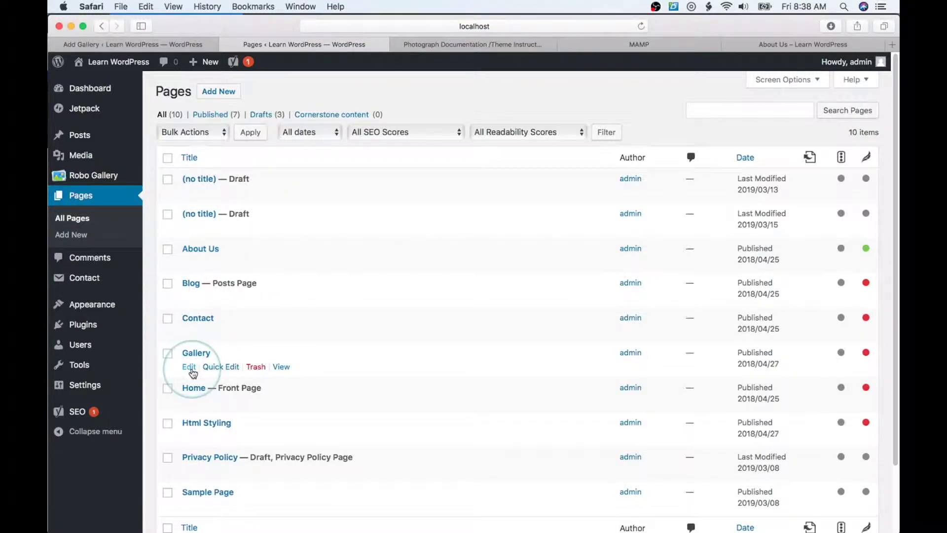
pyautogui.click(190, 368)
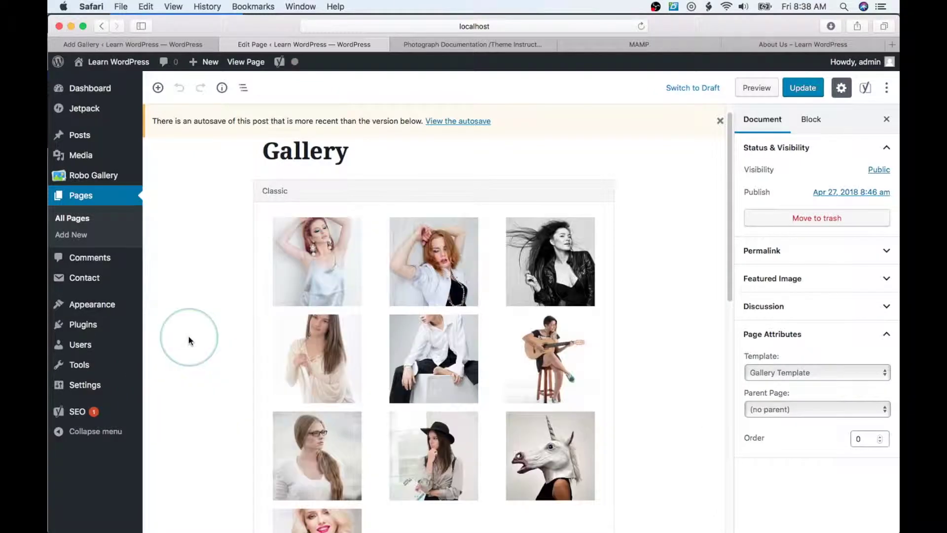
# Step: Expand the Focus keyphrase section and open the snippet editor in the Gallery page's Yoast SEO settings
pyautogui.scroll(-10, 190, 337)
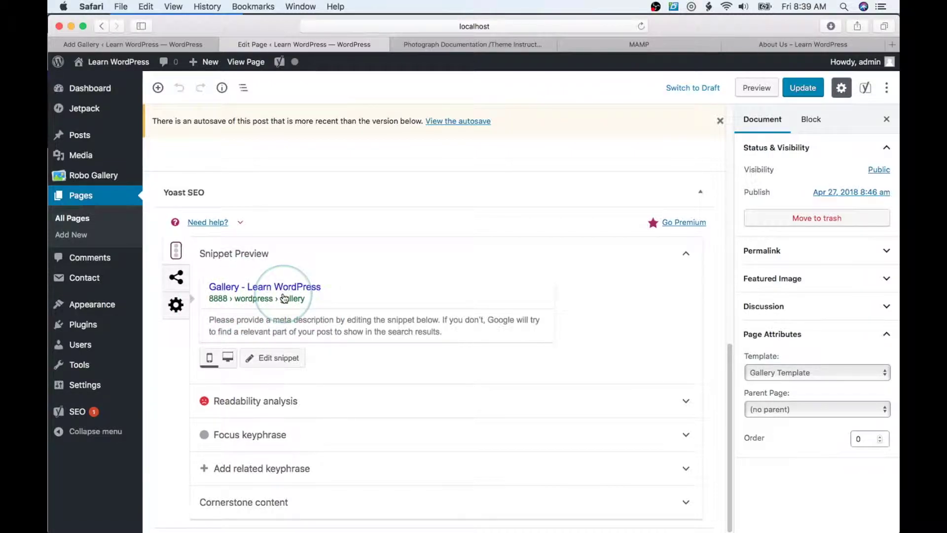
pyautogui.click(547, 434)
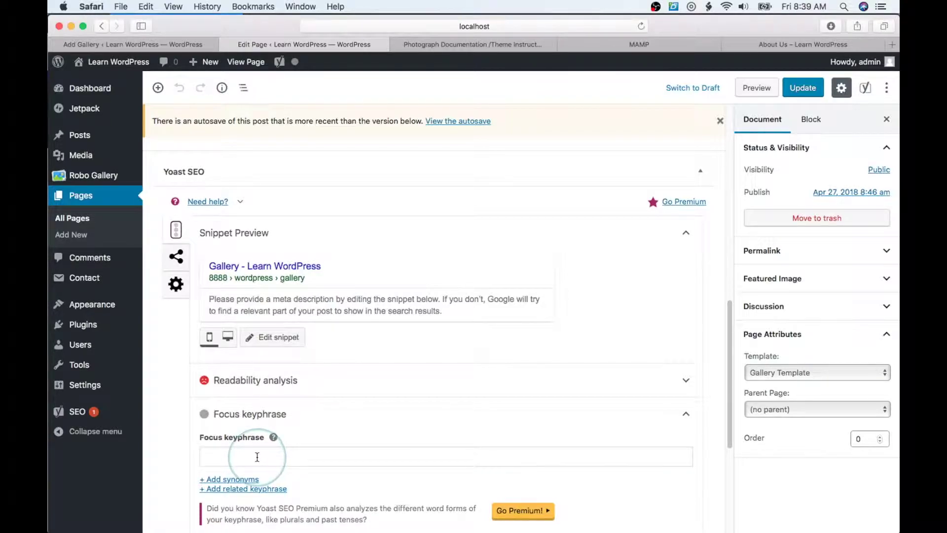
pyautogui.scroll(-3, 355, 412)
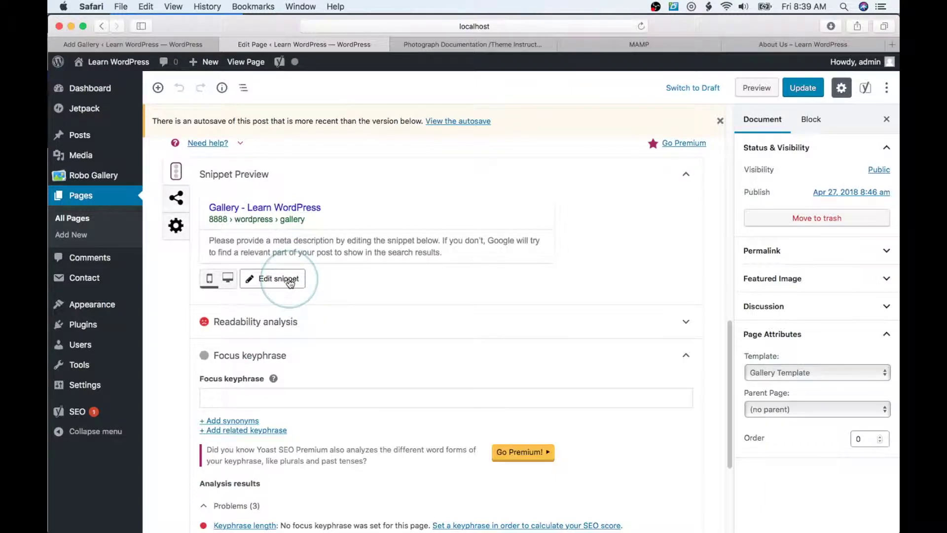
pyautogui.click(290, 279)
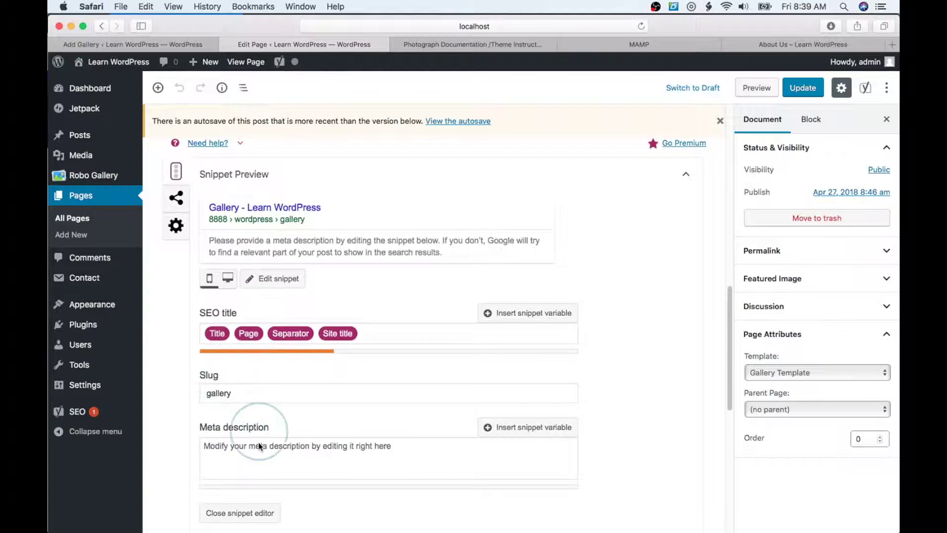
# Step: Examine the Yoast SEO title, slug, meta description and keyphrase analysis results, and return to the top of the Gallery page
pyautogui.scroll(-3, 315, 423)
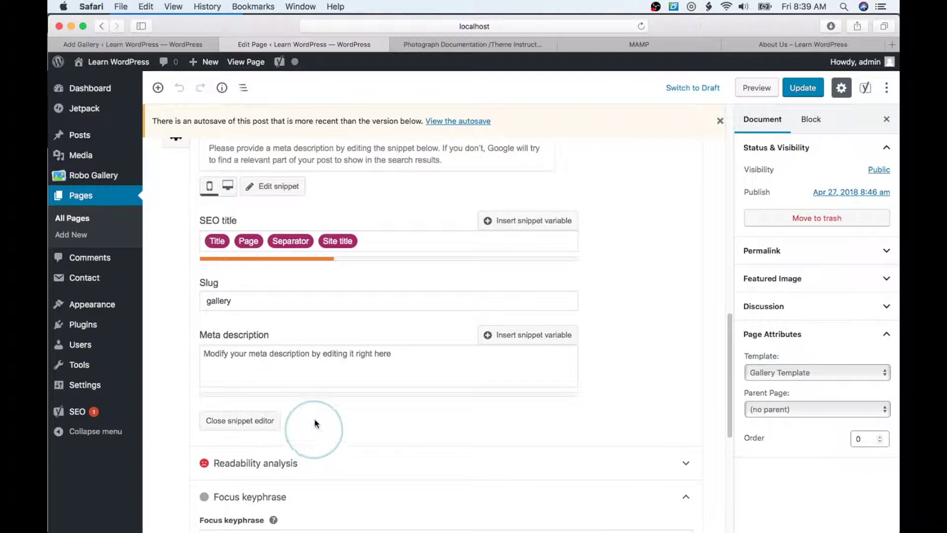
pyautogui.scroll(-1, 319, 414)
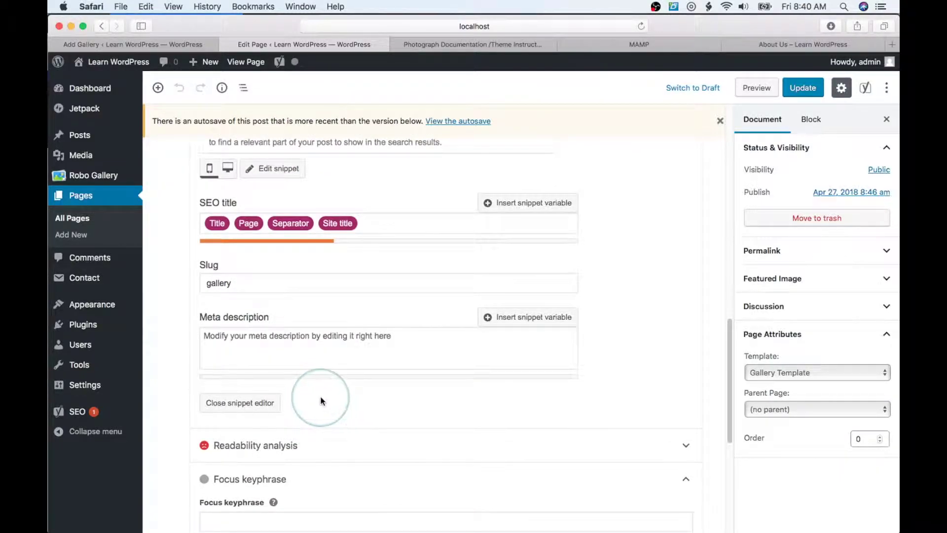
pyautogui.scroll(-3, 353, 408)
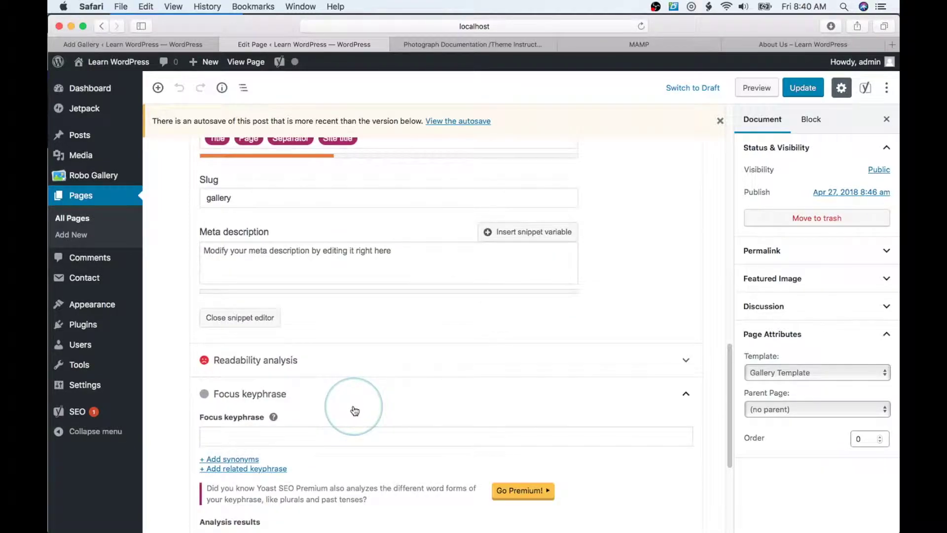
pyautogui.scroll(-7, 309, 433)
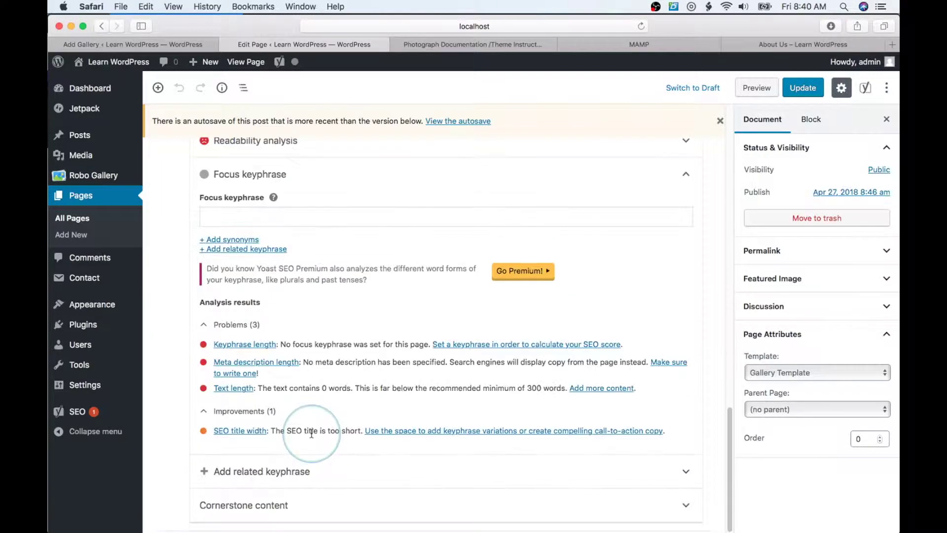
pyautogui.scroll(-1, 312, 433)
pyautogui.scroll(10, 311, 437)
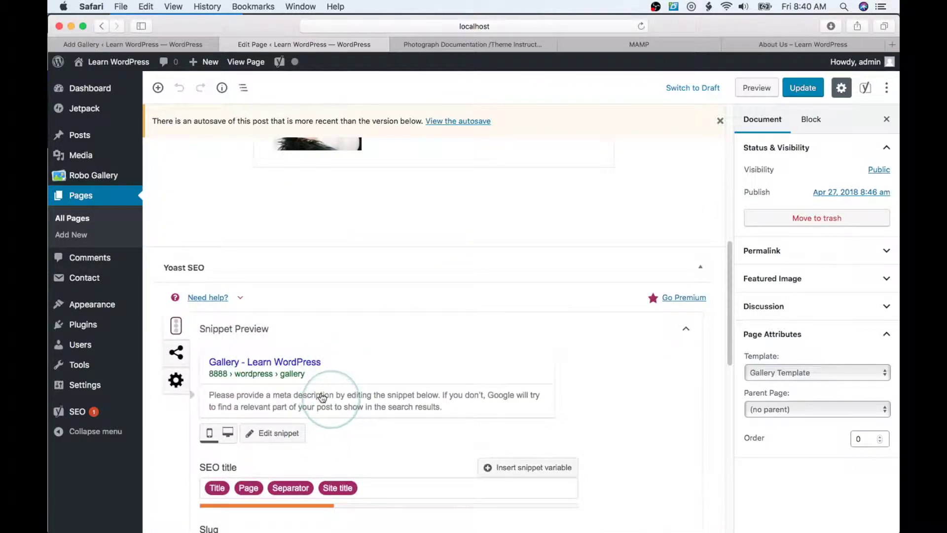
pyautogui.scroll(-3, 391, 409)
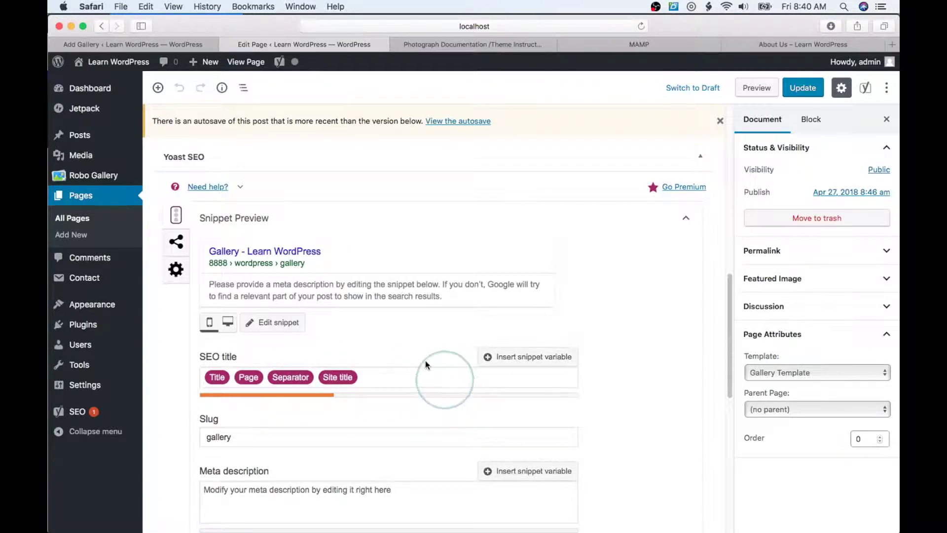
pyautogui.scroll(10, 307, 281)
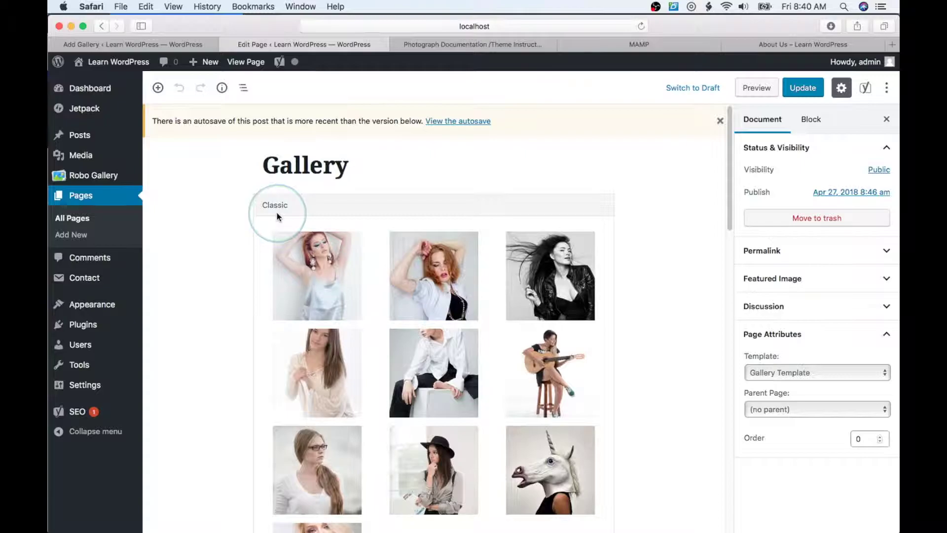
# Step: Start a new gallery in Robo Gallery and title it "Photo Gallery"
pyautogui.moveTo(79, 180)
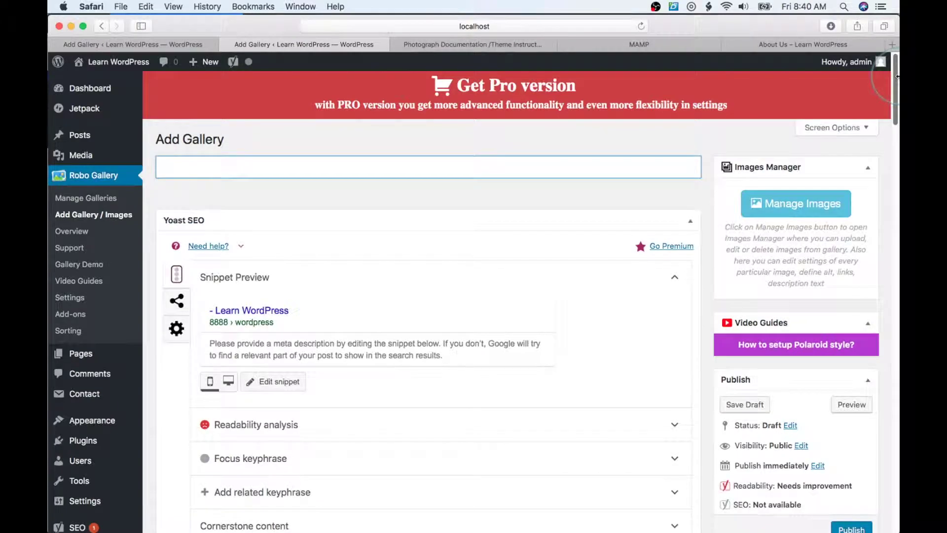
pyautogui.write('Photo')
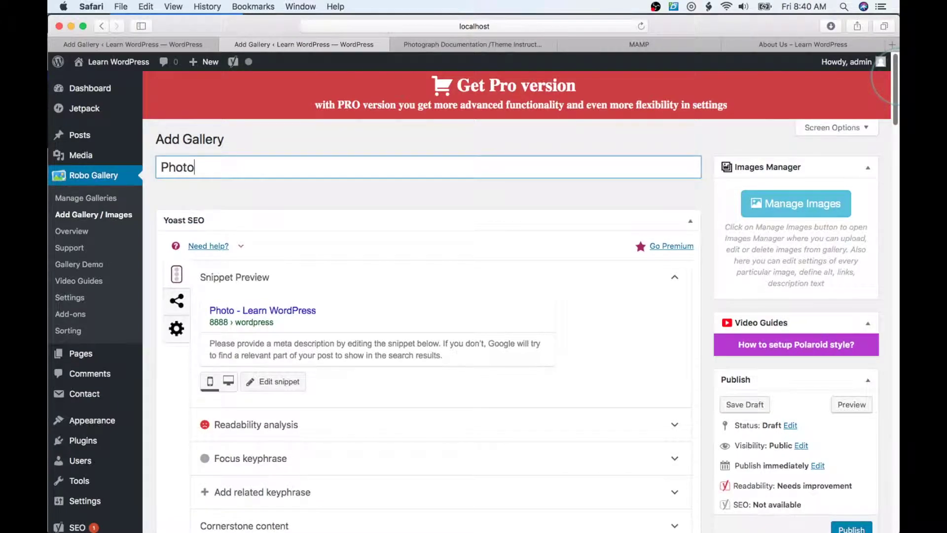
pyautogui.write(' Gallery')
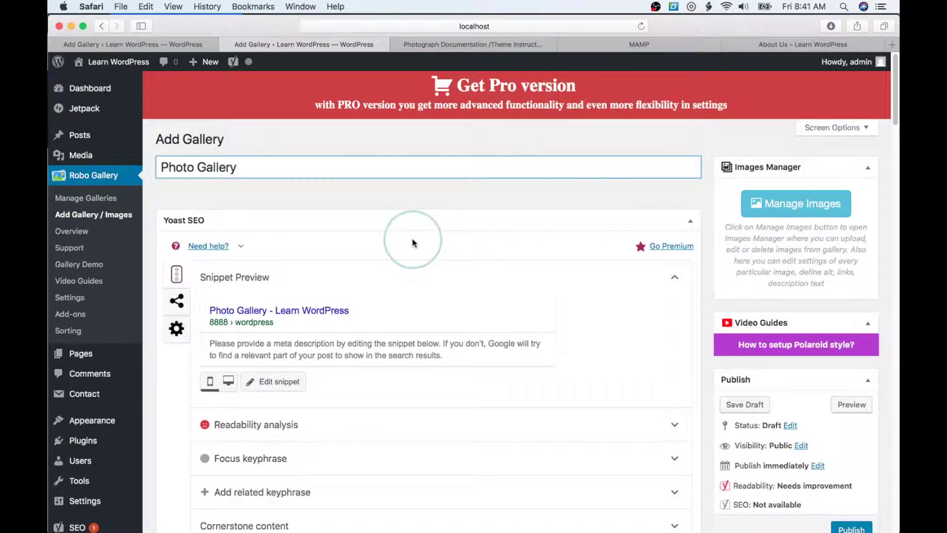
# Step: Open the Yoast SEO snippet editor for the gallery and enter the meta description "Learn wordpress photo gallery."
pyautogui.scroll(-1, 481, 240)
pyautogui.scroll(-4, 478, 239)
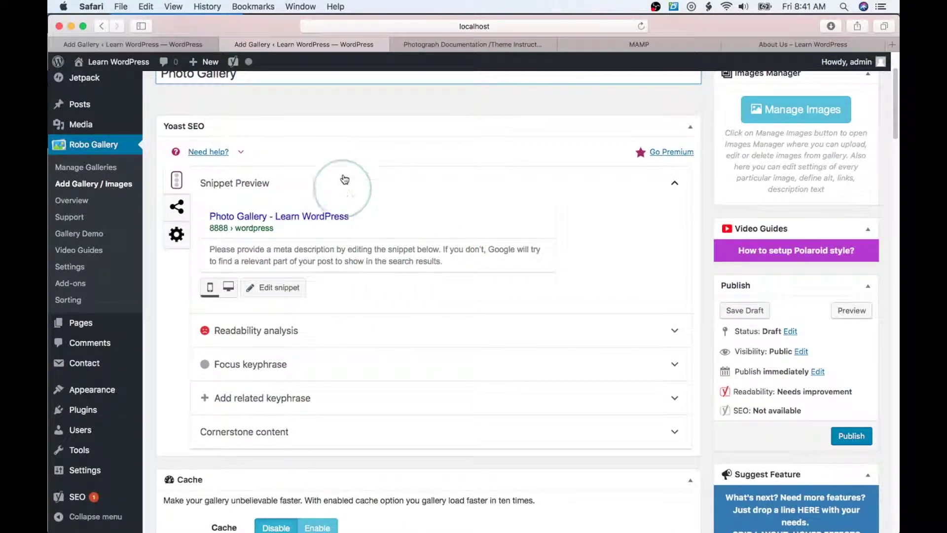
pyautogui.click(275, 291)
pyautogui.click(296, 291)
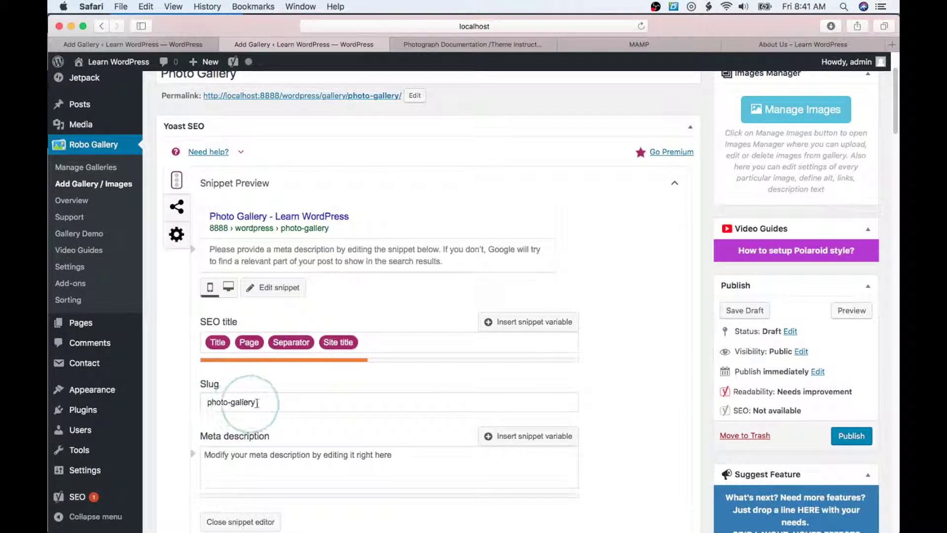
pyautogui.scroll(-1, 261, 451)
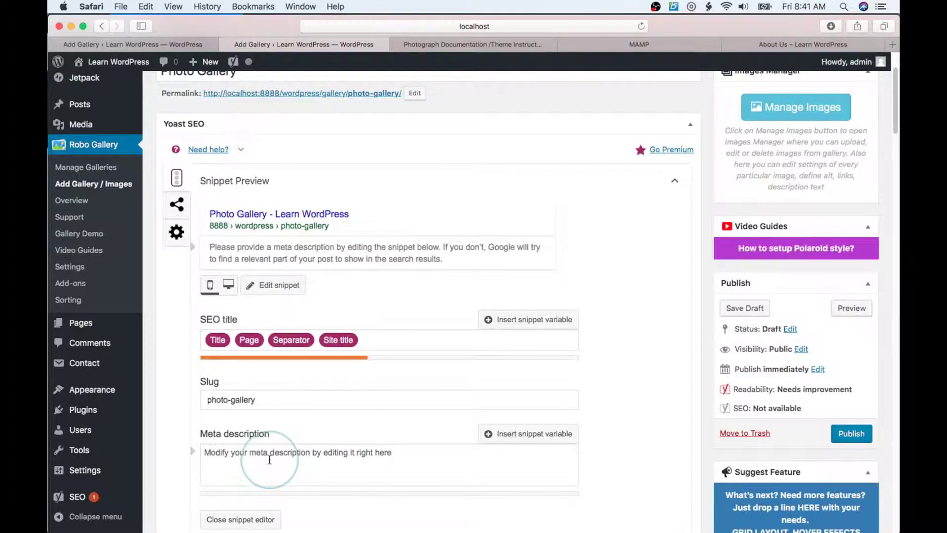
pyautogui.click(271, 457)
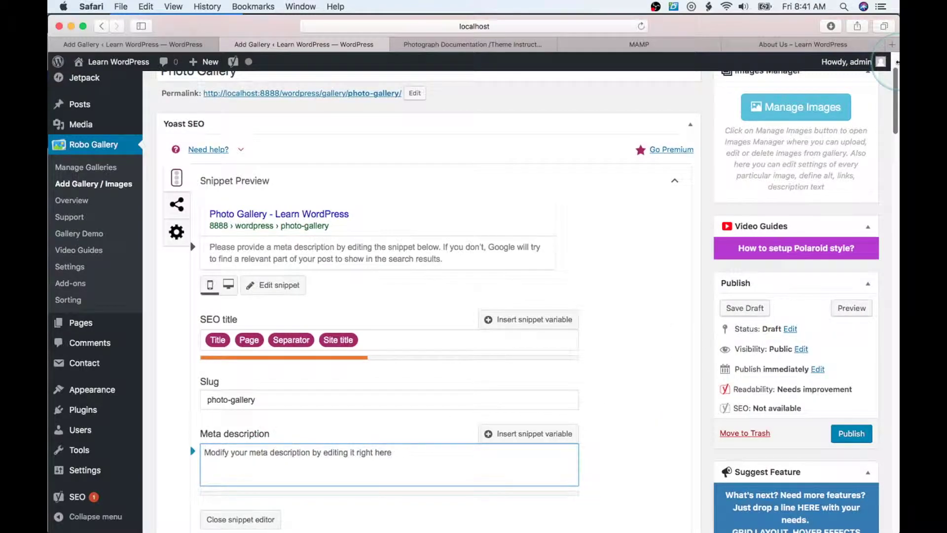
pyautogui.write('Learn wordpress photo gallery.')
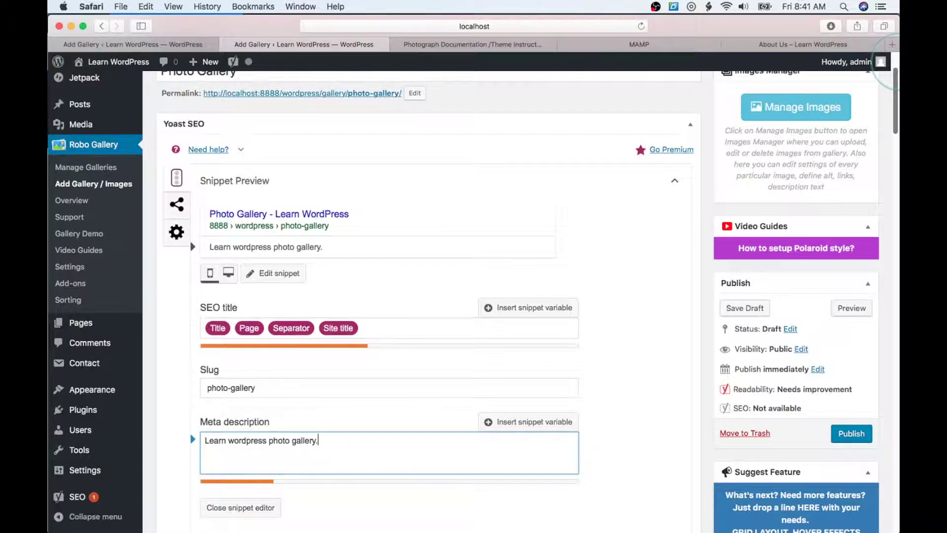
# Step: Expand the Focus keyphrase section and set the gallery's focus keyphrase to "gallery"
pyautogui.scroll(-3, 327, 345)
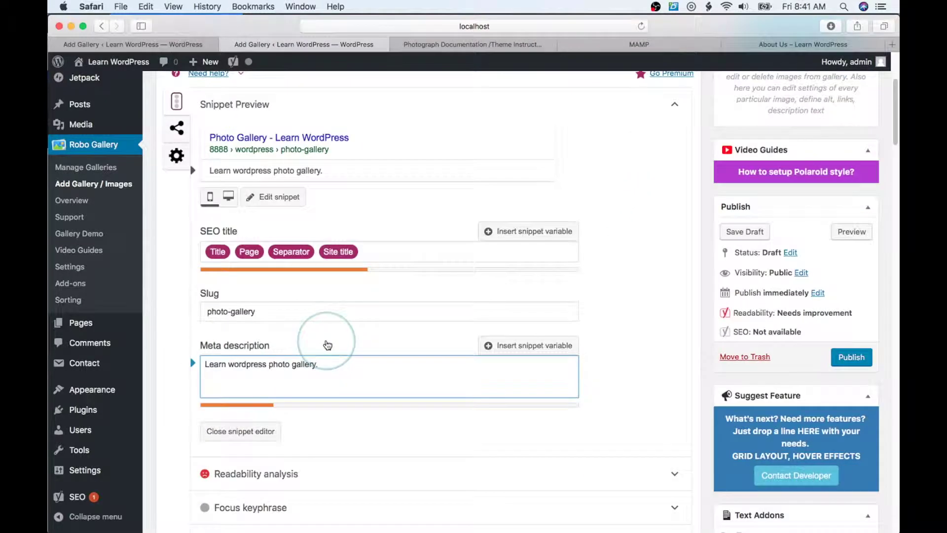
pyautogui.scroll(-4, 327, 345)
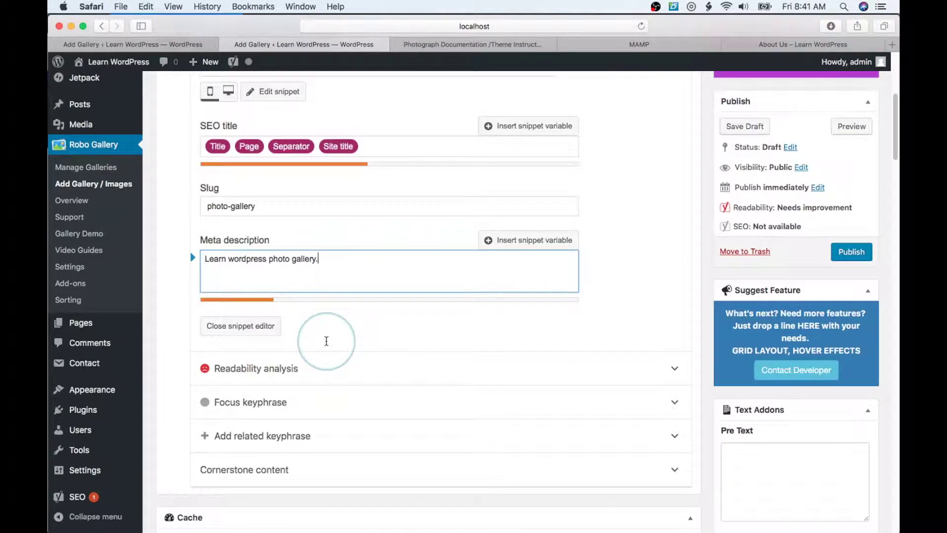
pyautogui.click(263, 413)
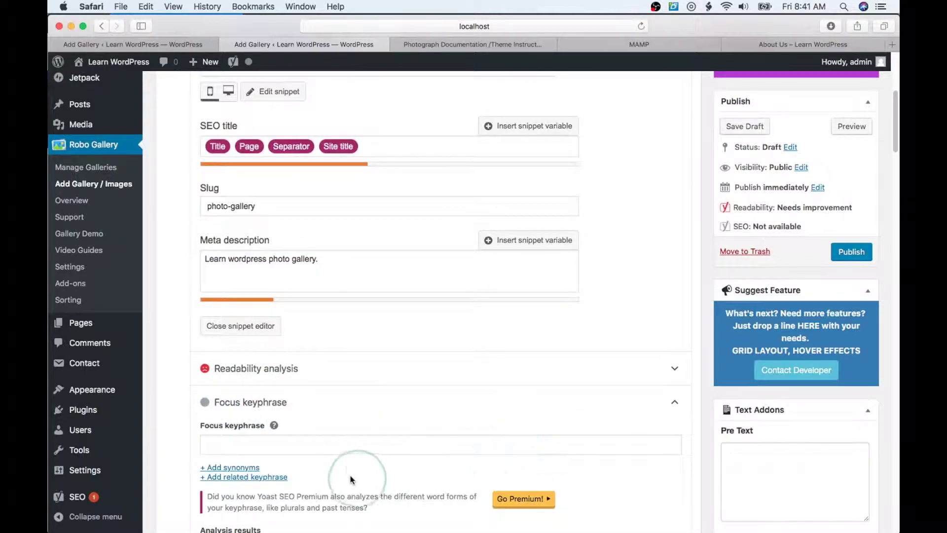
pyautogui.click(335, 444)
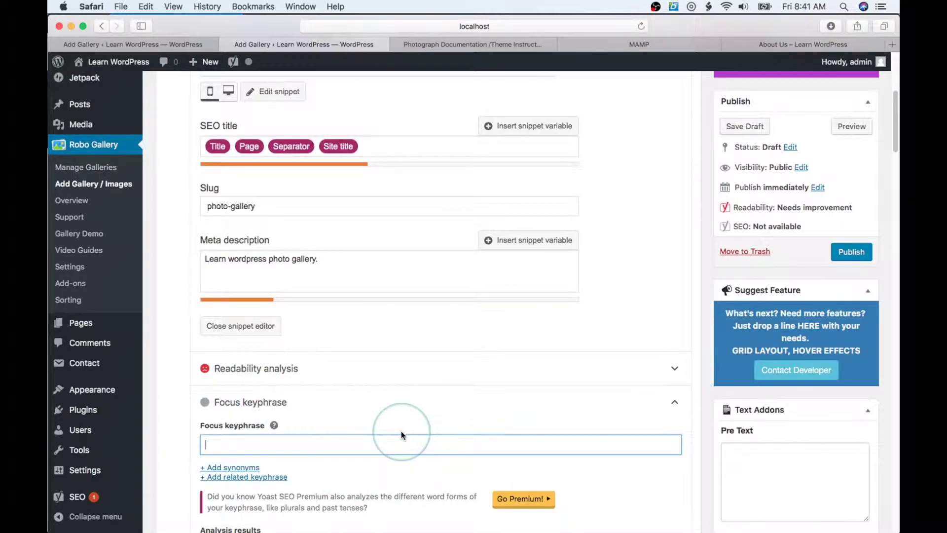
pyautogui.write('gallery')
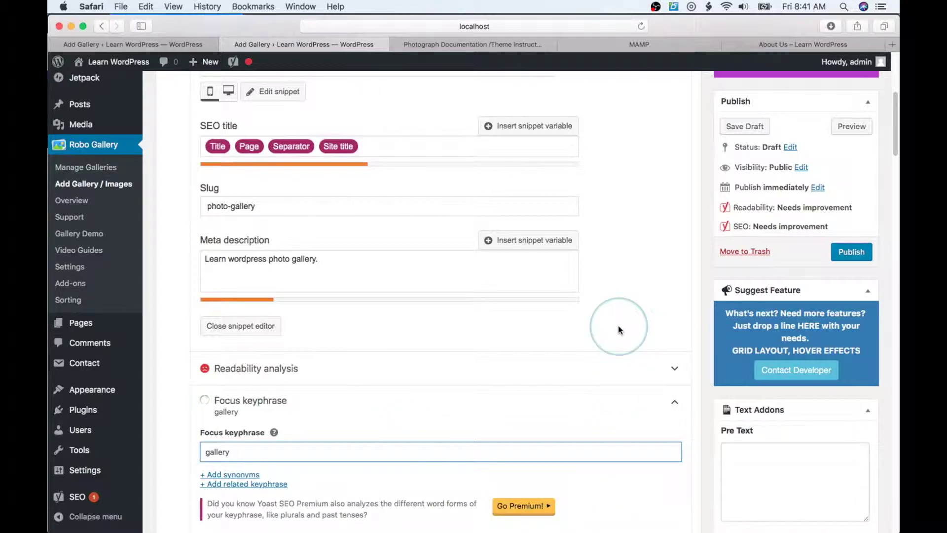
# Step: Enable the cache option for the gallery
pyautogui.scroll(-5, 618, 323)
pyautogui.scroll(-5, 620, 330)
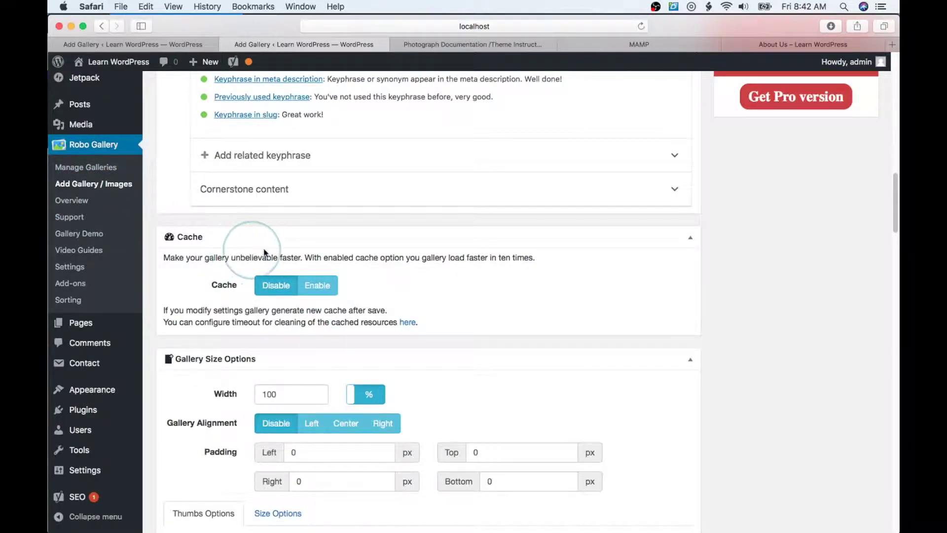
pyautogui.click(318, 286)
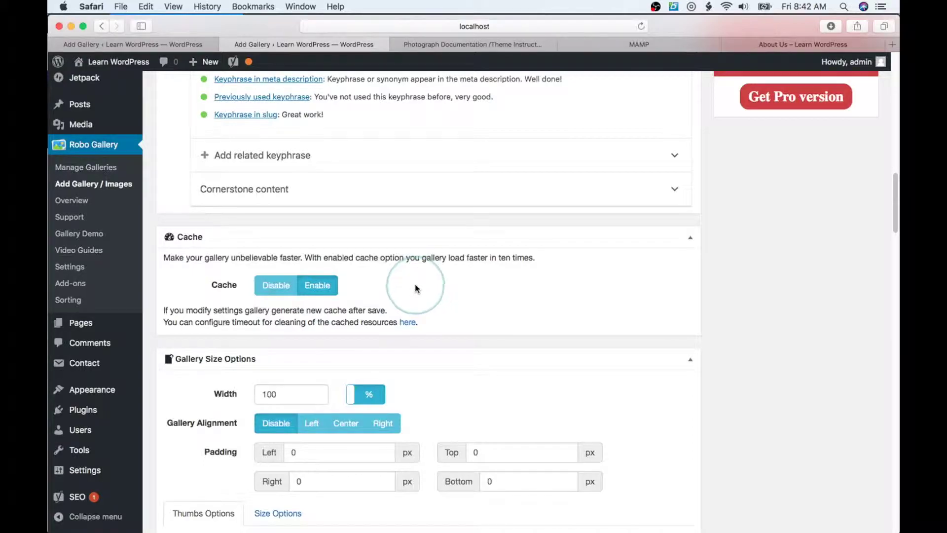
# Step: Try Thumbnail as the thumbnails quality in the Gallery Size Options, and set it back to Medium
pyautogui.scroll(-3, 430, 300)
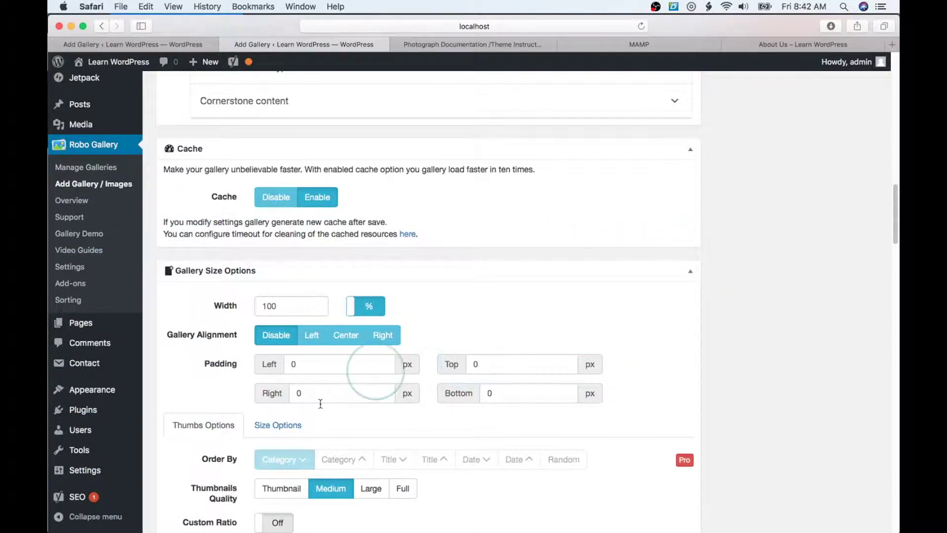
pyautogui.scroll(-3, 368, 352)
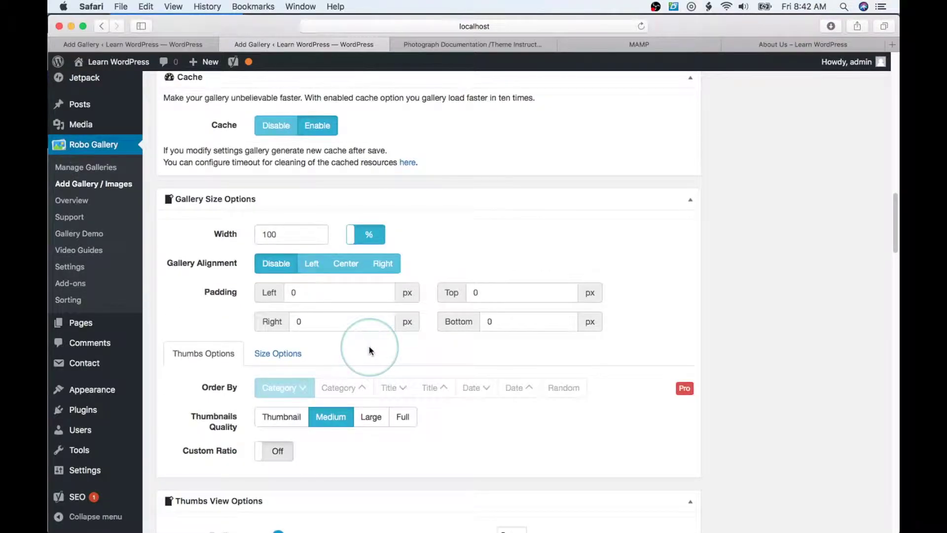
pyautogui.scroll(-1, 371, 350)
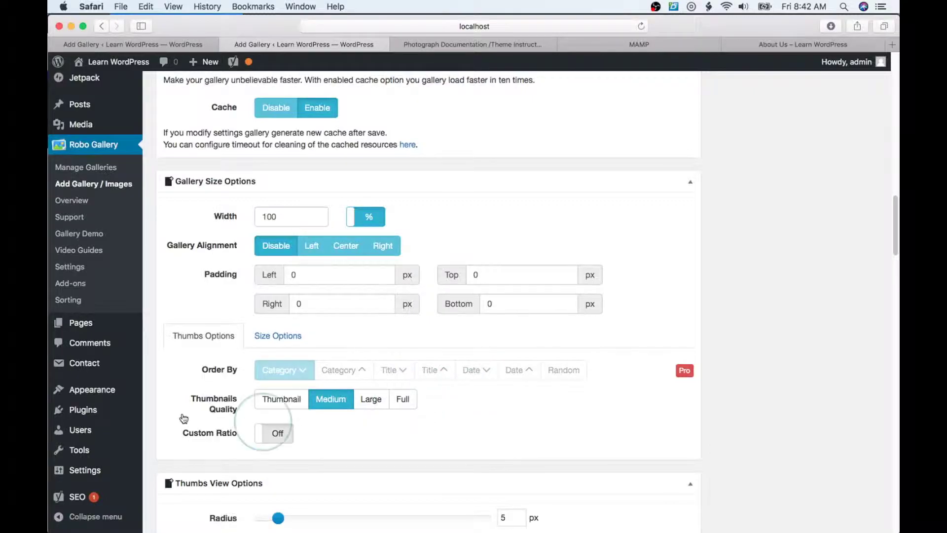
pyautogui.scroll(-3, 518, 411)
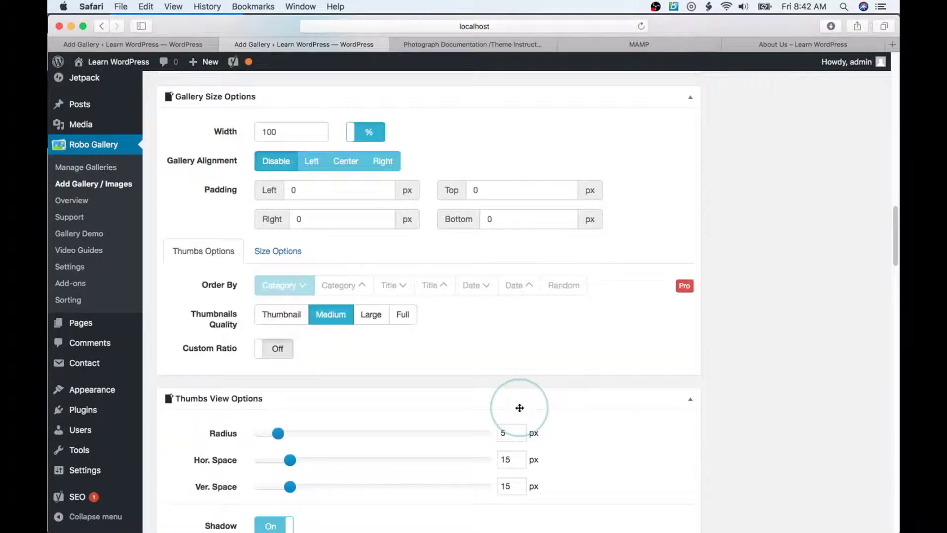
pyautogui.click(282, 315)
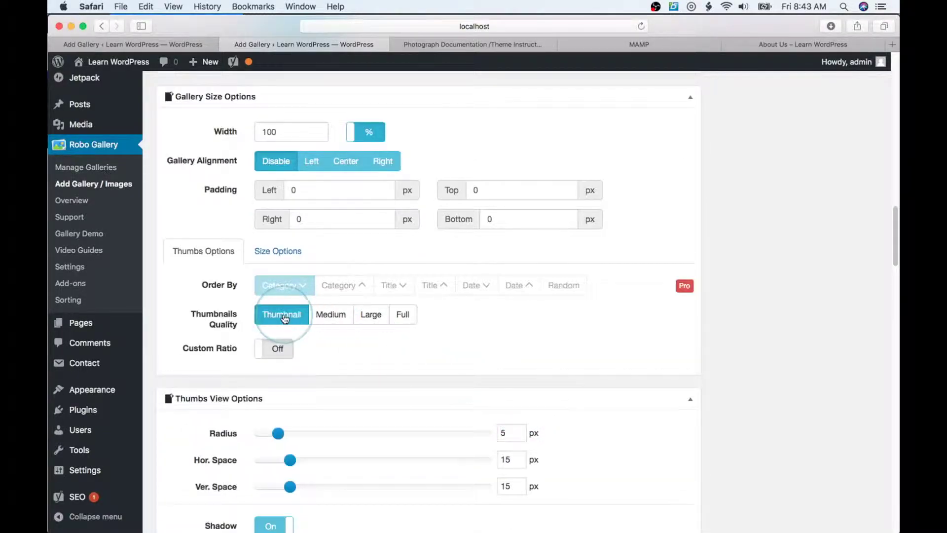
pyautogui.click(340, 317)
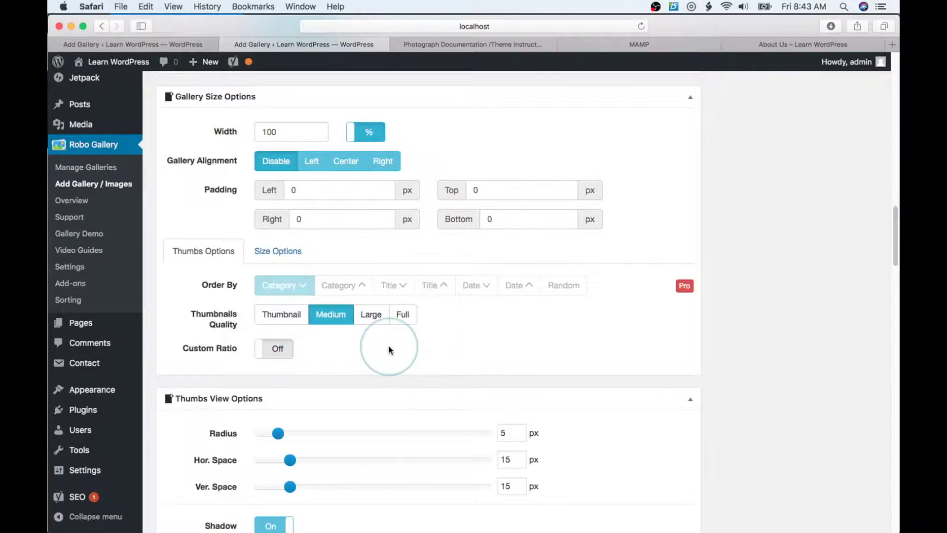
# Step: Examine the gallery's thumbs view, hover, link button, menu, loading, Polaroid style and lightbox options
pyautogui.scroll(-3, 390, 348)
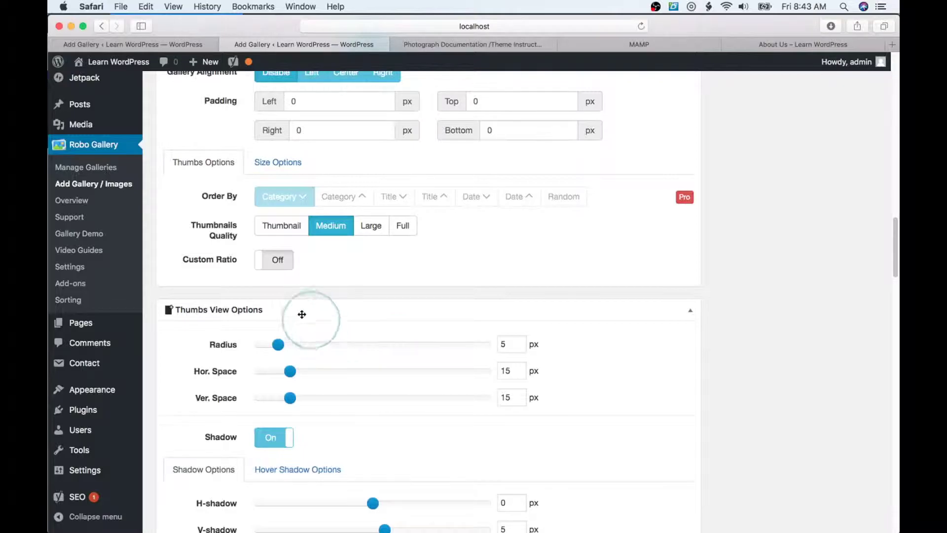
pyautogui.scroll(-5, 444, 343)
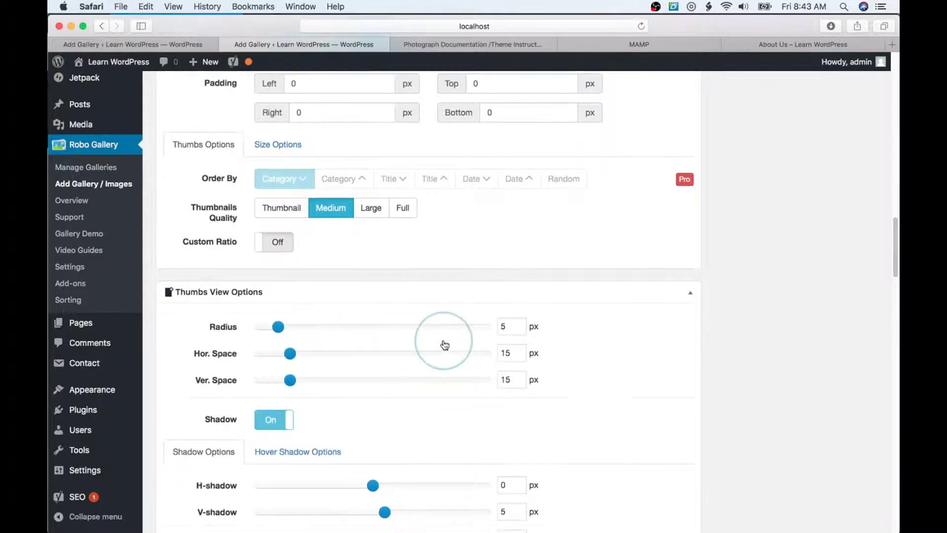
pyautogui.scroll(-5, 443, 344)
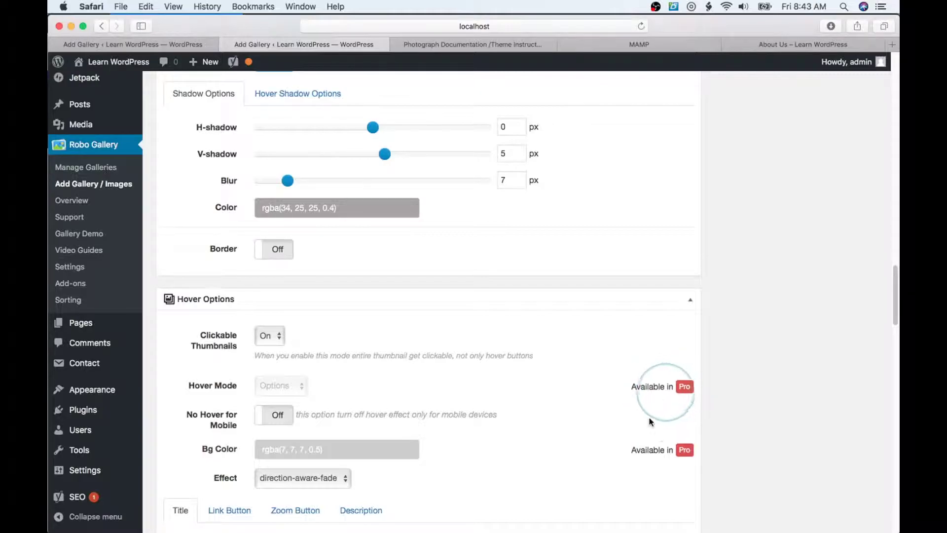
pyautogui.scroll(-5, 568, 425)
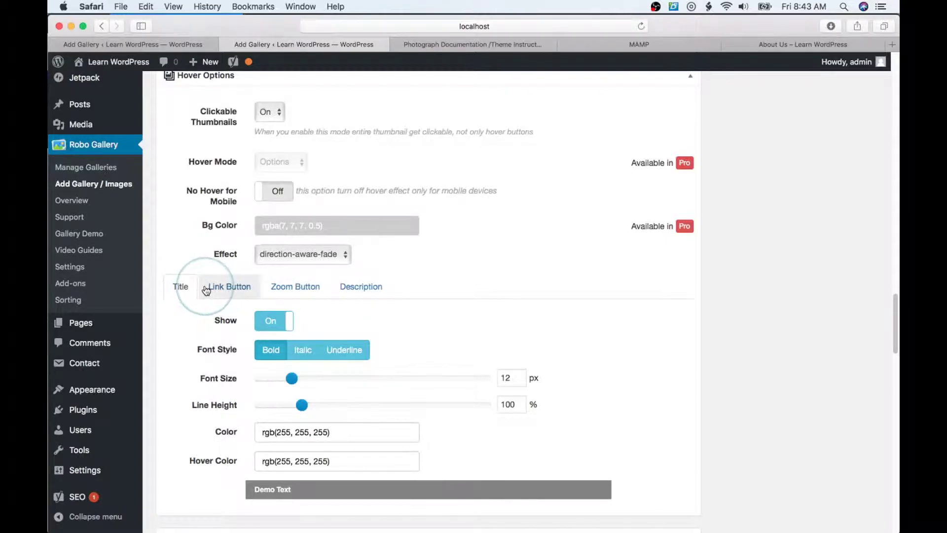
pyautogui.click(229, 288)
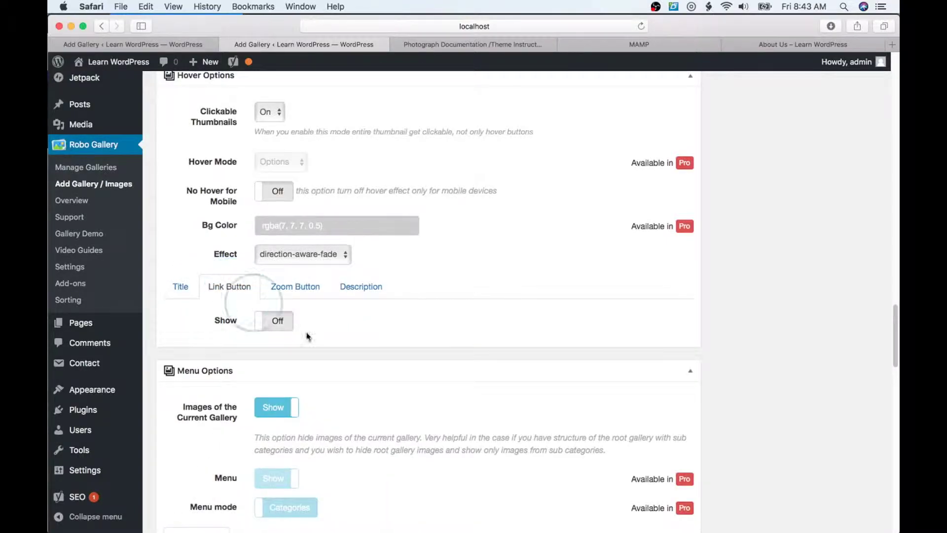
pyautogui.scroll(-3, 459, 370)
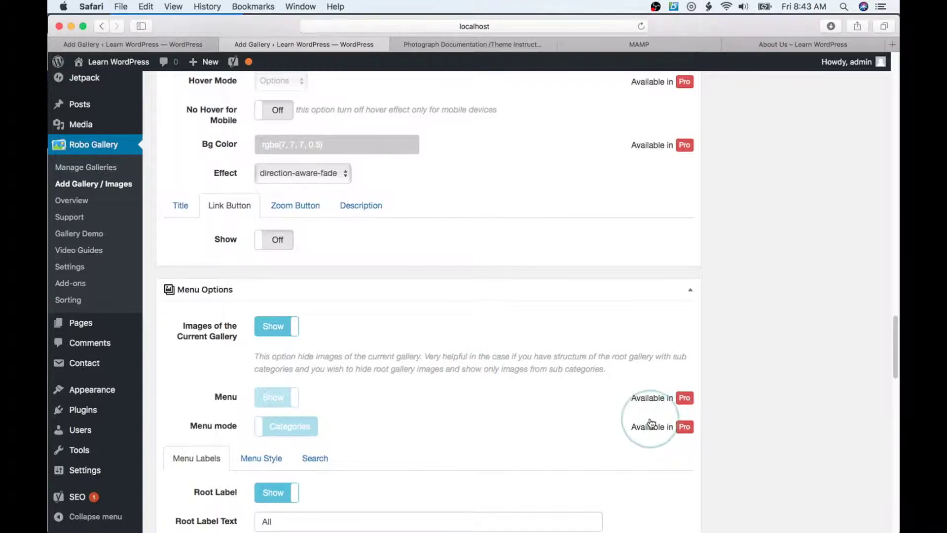
pyautogui.scroll(-10, 408, 355)
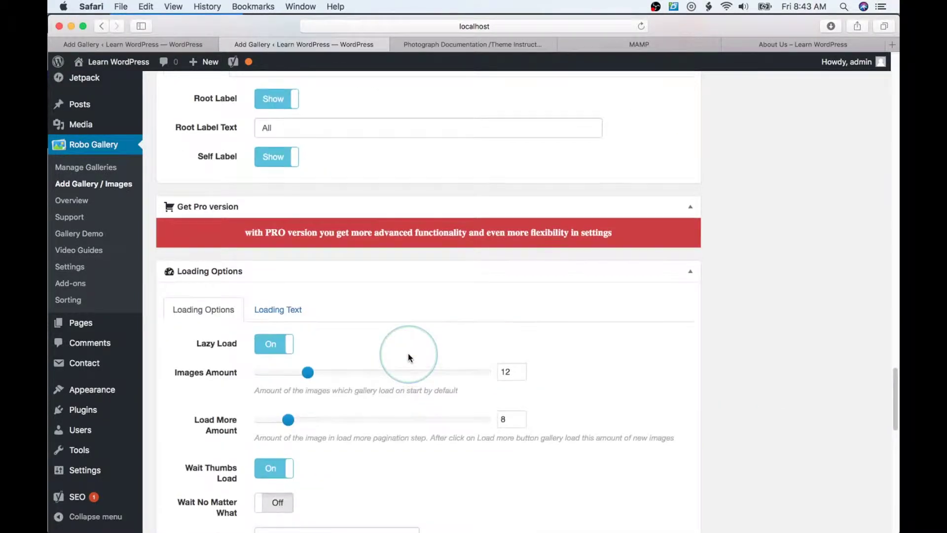
pyautogui.scroll(-1, 407, 353)
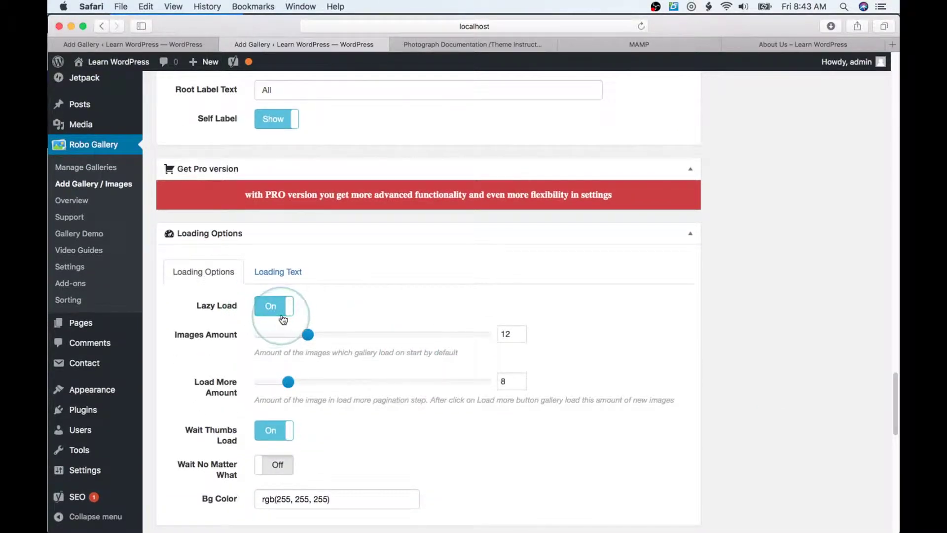
pyautogui.scroll(-7, 284, 319)
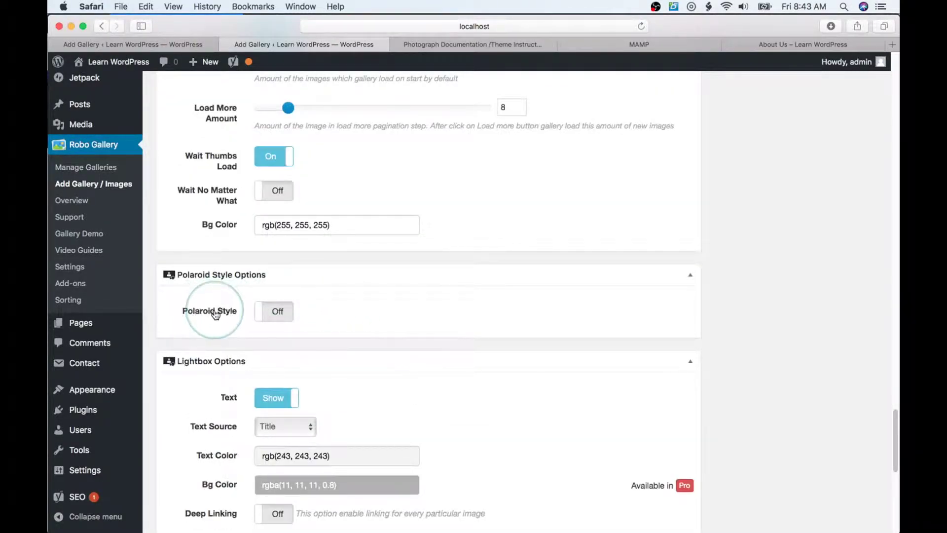
pyautogui.scroll(-7, 379, 309)
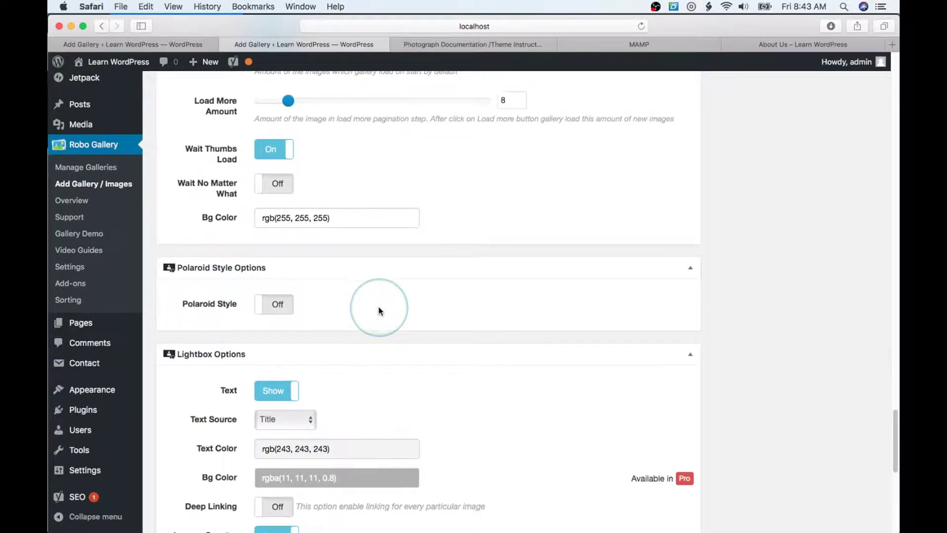
pyautogui.scroll(-5, 379, 310)
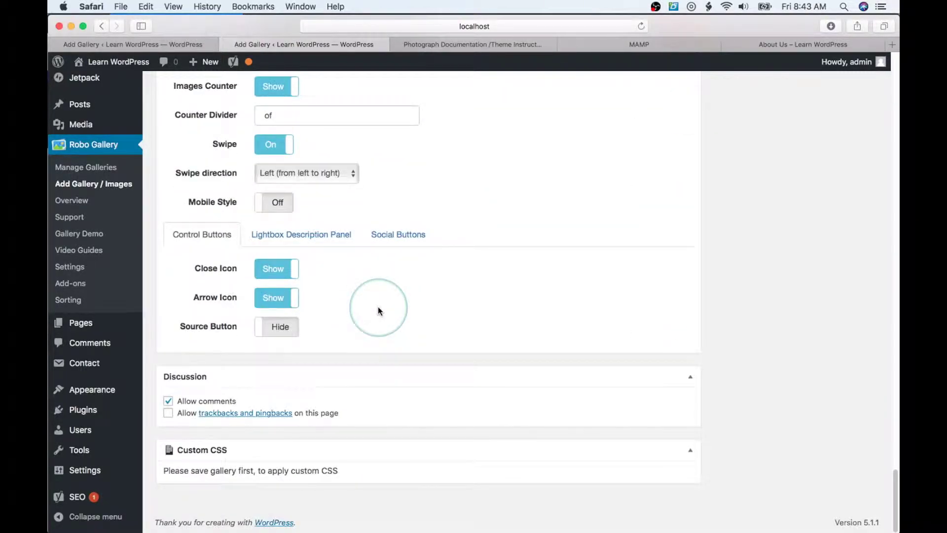
# Step: Return to the top of the gallery settings and open the Images Manager to the media library
pyautogui.scroll(20, 379, 309)
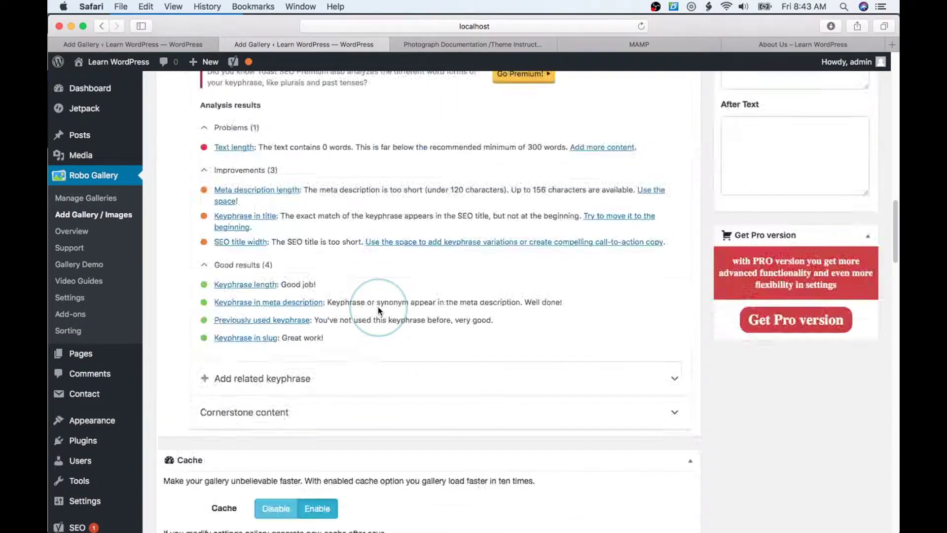
pyautogui.scroll(7, 379, 309)
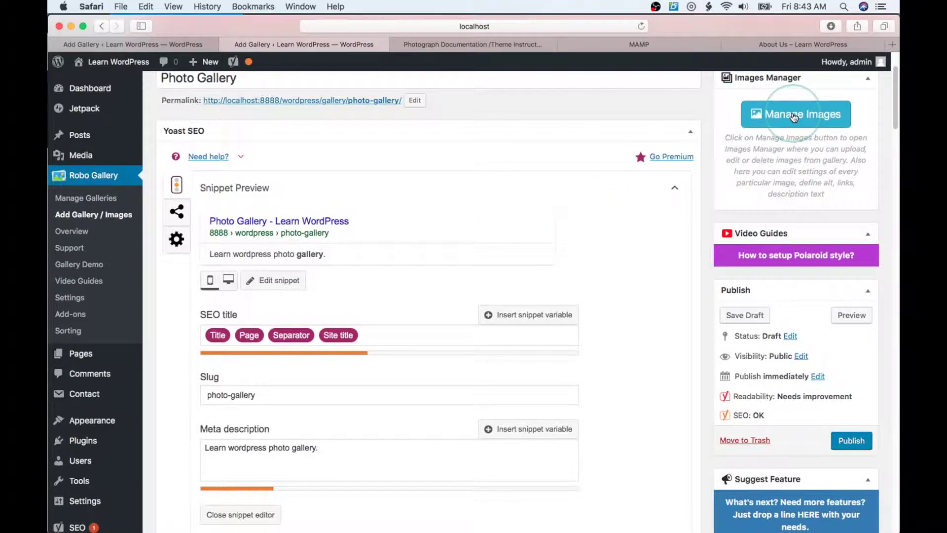
pyautogui.scroll(3, 792, 118)
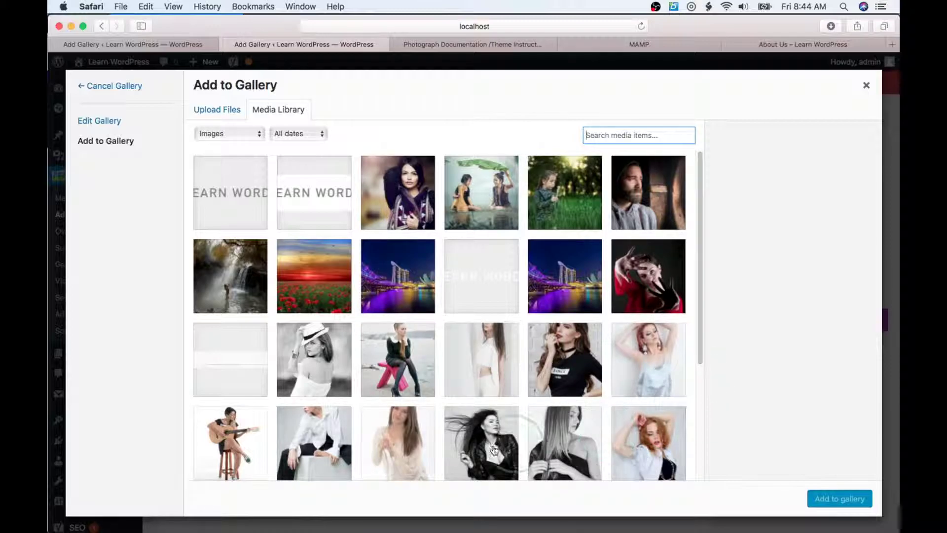
# Step: Add the five portrait photos from featured-image-18 through featured-image-14 in the media library to the gallery and update it
pyautogui.click(332, 374)
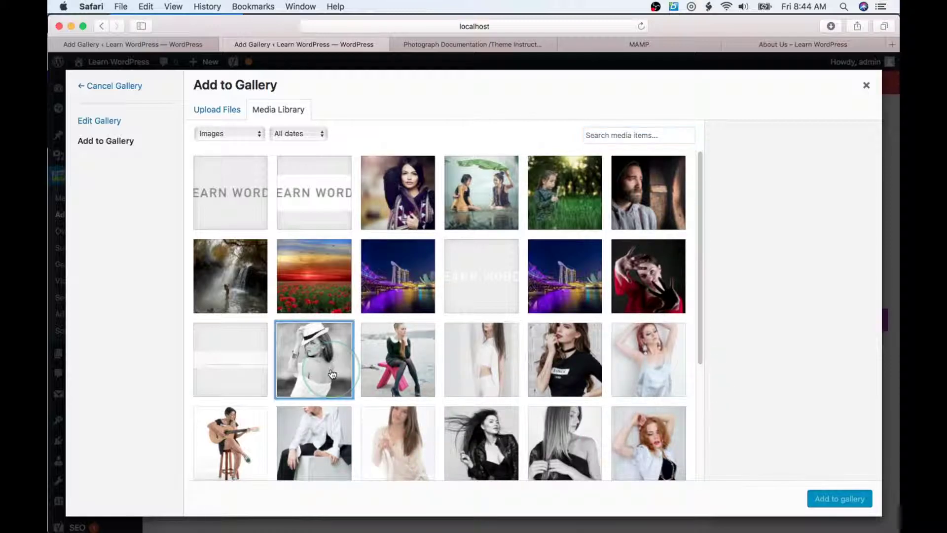
pyautogui.click(402, 367)
pyautogui.click(480, 359)
pyautogui.click(565, 359)
pyautogui.click(649, 360)
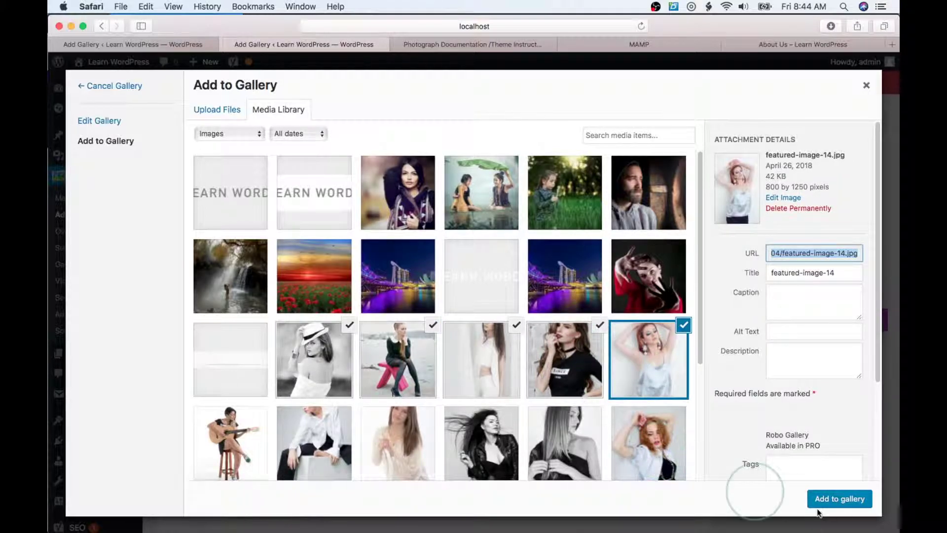
pyautogui.click(840, 499)
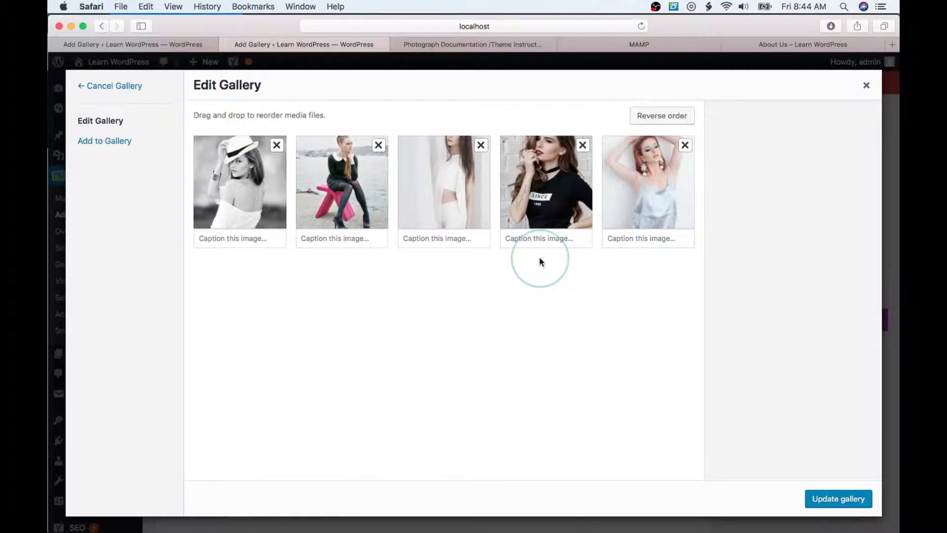
pyautogui.click(864, 501)
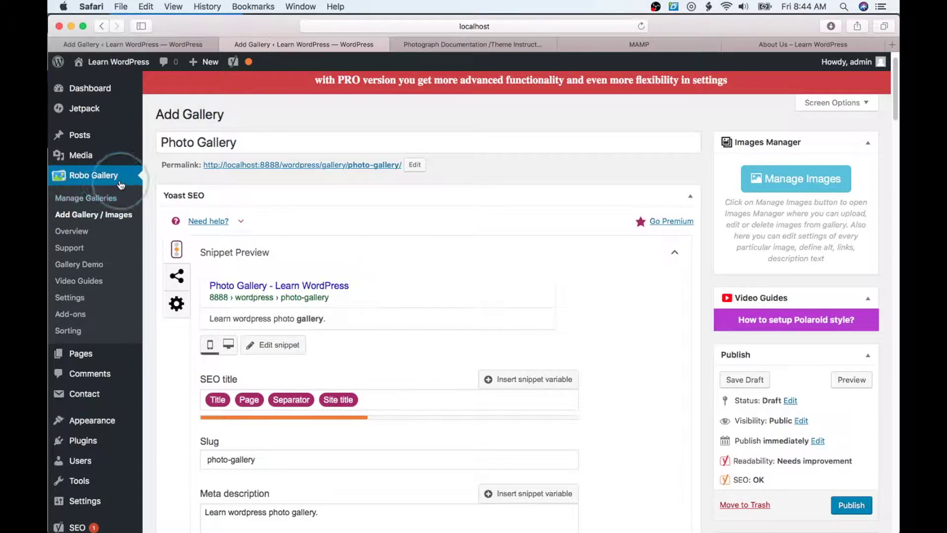
# Step: Review the gallery settings from the SEO section to the size options and publish the Photo Gallery
pyautogui.scroll(-5, 804, 291)
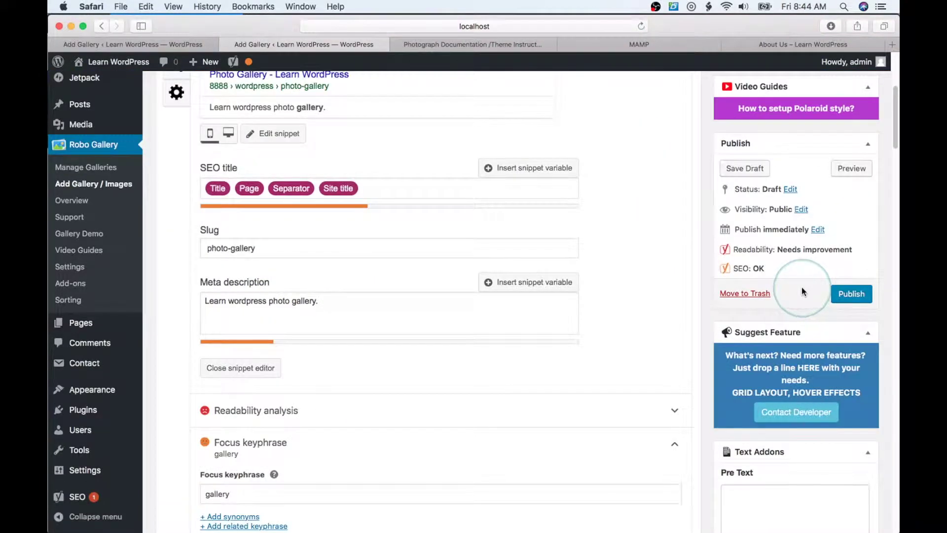
pyautogui.scroll(-2, 802, 291)
pyautogui.scroll(6, 801, 286)
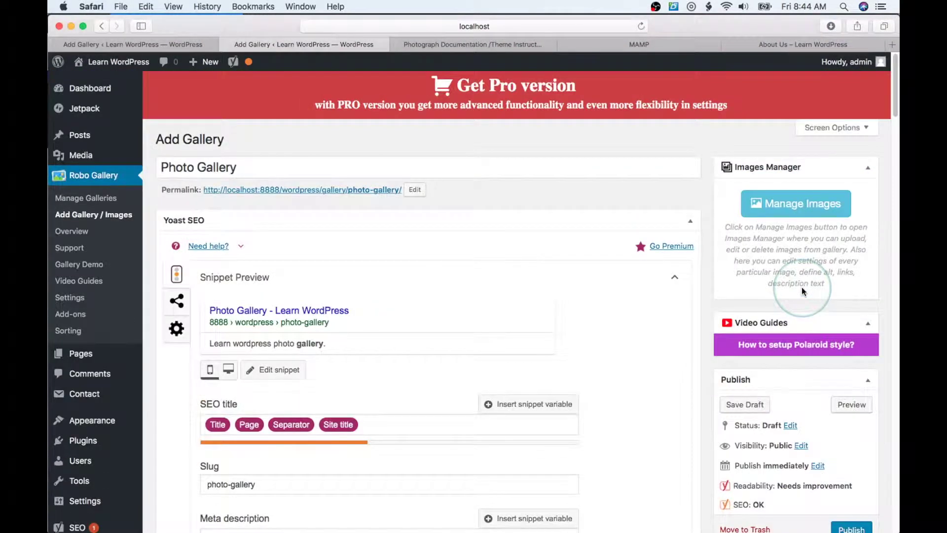
pyautogui.scroll(-5, 802, 289)
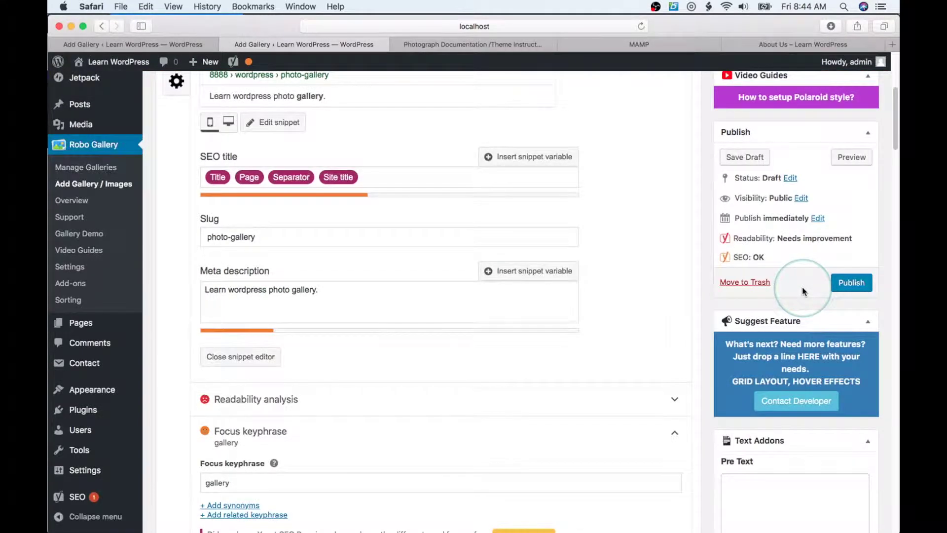
pyautogui.scroll(-12, 802, 291)
pyautogui.scroll(-5, 803, 290)
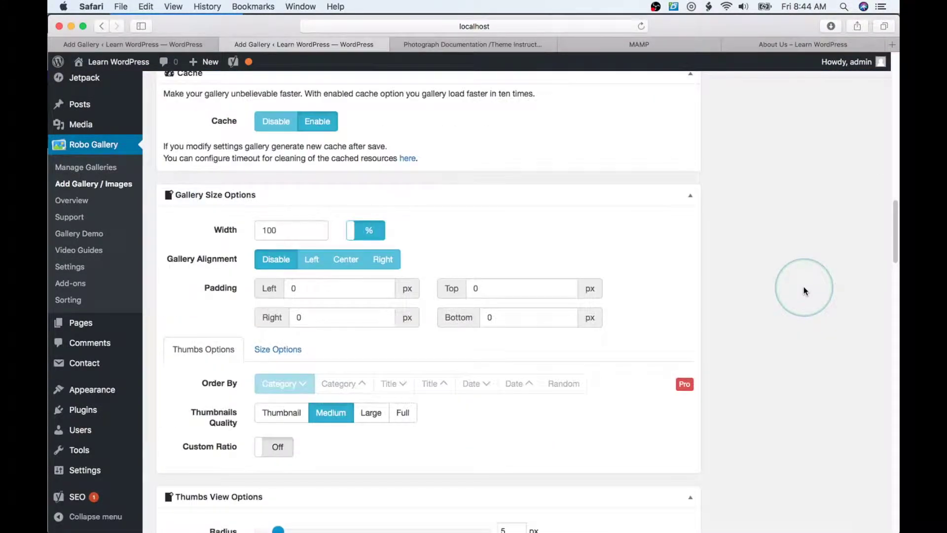
pyautogui.scroll(15, 804, 290)
pyautogui.click(844, 224)
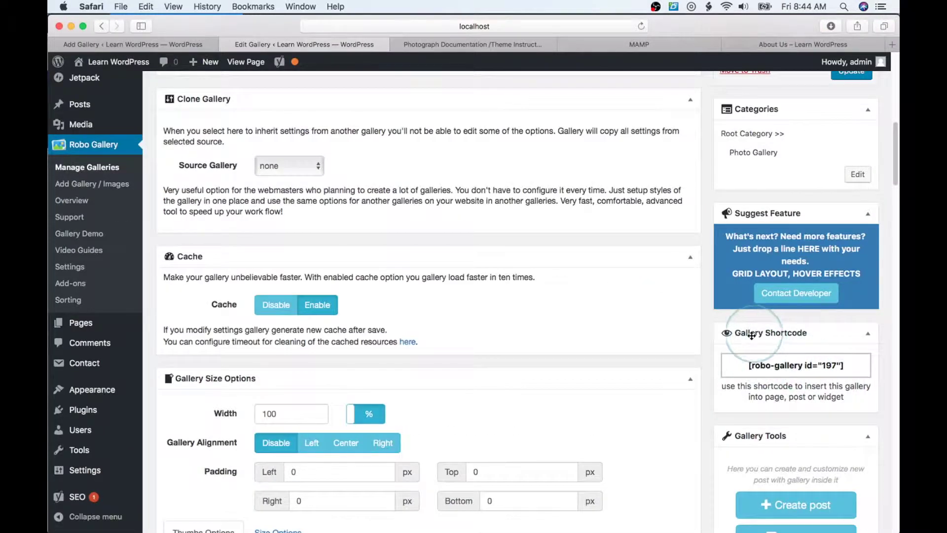
# Step: Copy the gallery's shortcode and look over the gallery tools and text add-ons
pyautogui.click(857, 365)
pyautogui.press('super+c')
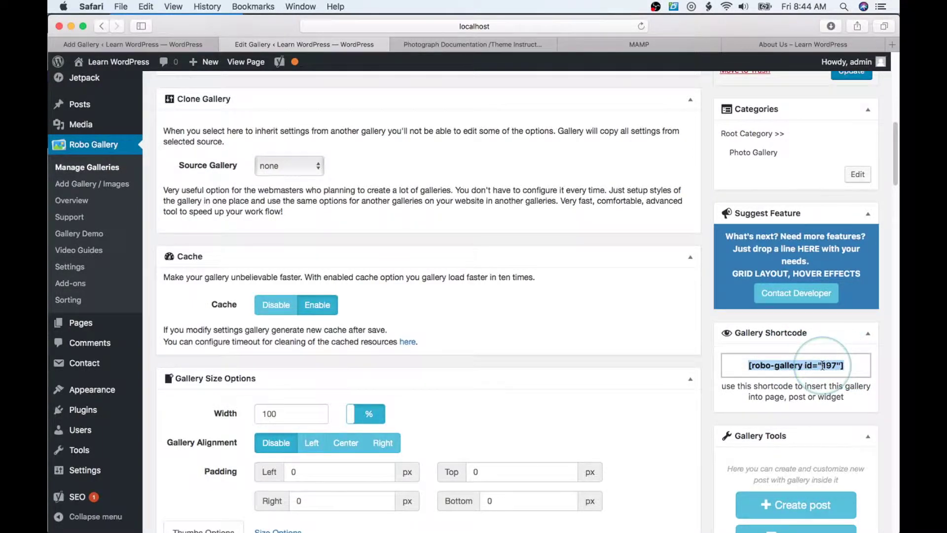
pyautogui.scroll(-3, 824, 364)
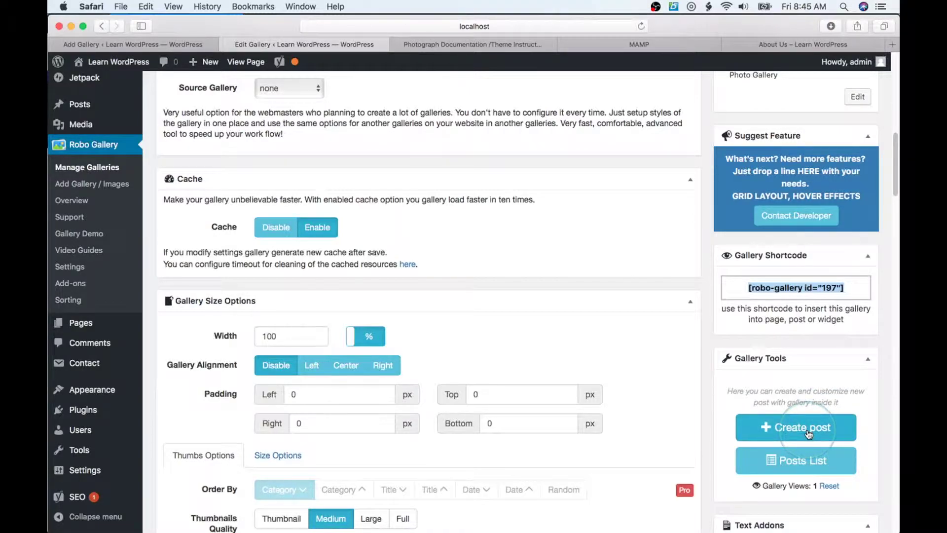
pyautogui.scroll(-4, 808, 432)
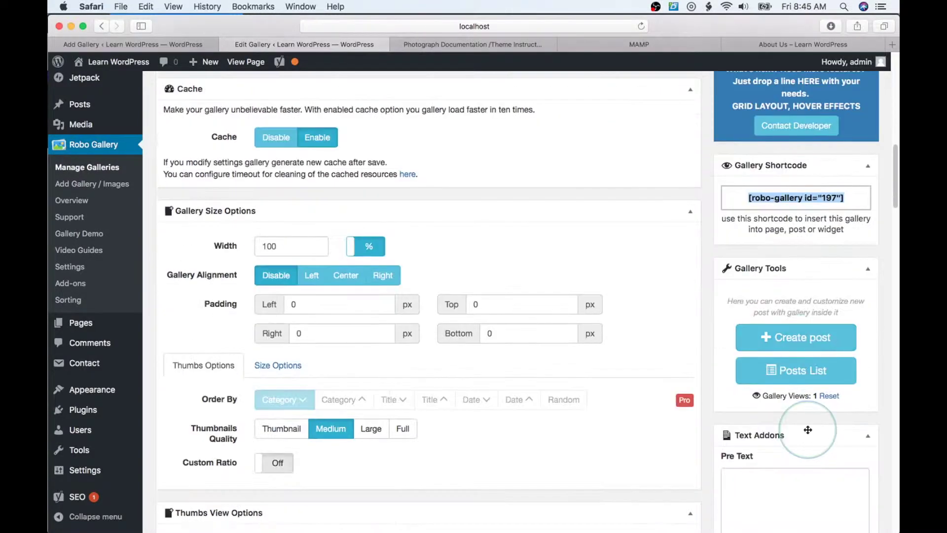
pyautogui.scroll(-10, 808, 429)
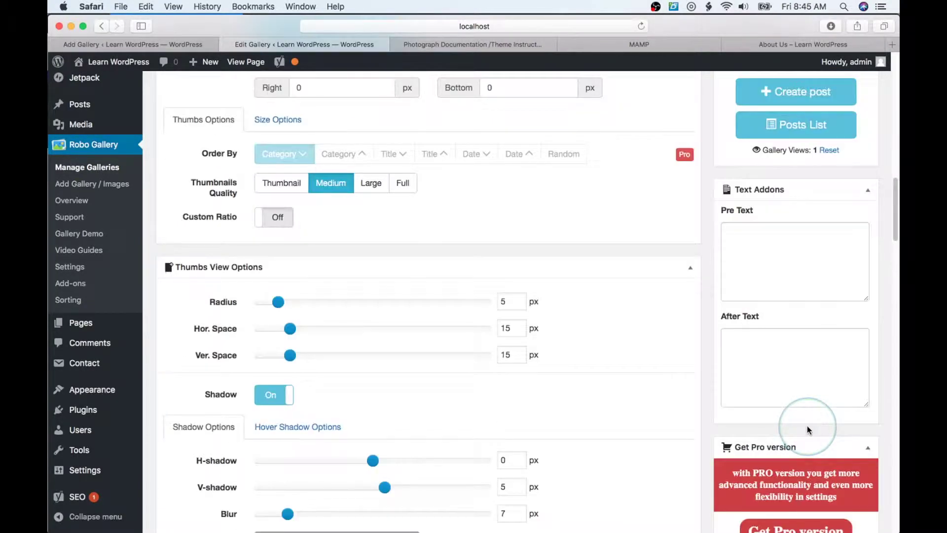
pyautogui.scroll(-4, 808, 430)
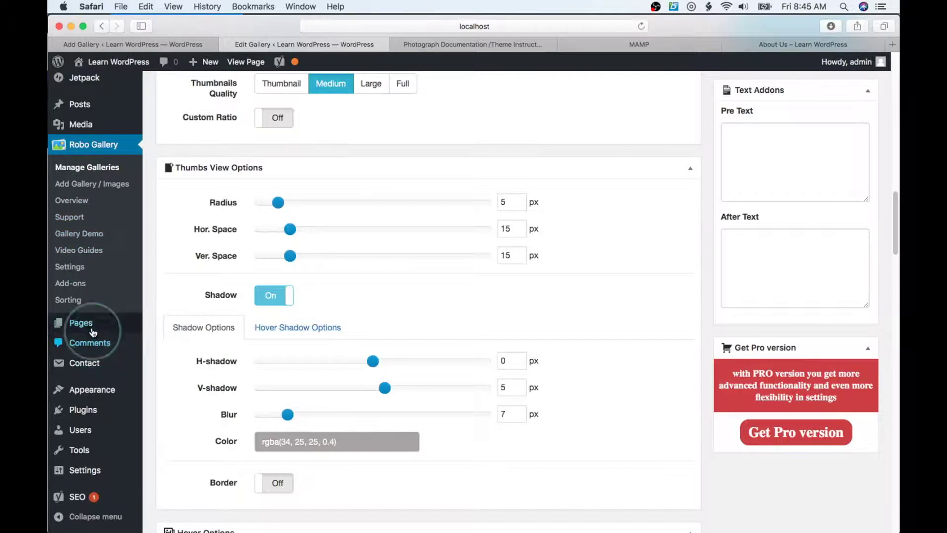
# Step: Open the Gallery page for editing and add a Shortcode block containing [robo-gallery id="197"] below the existing images
pyautogui.moveTo(77, 323)
pyautogui.click(180, 329)
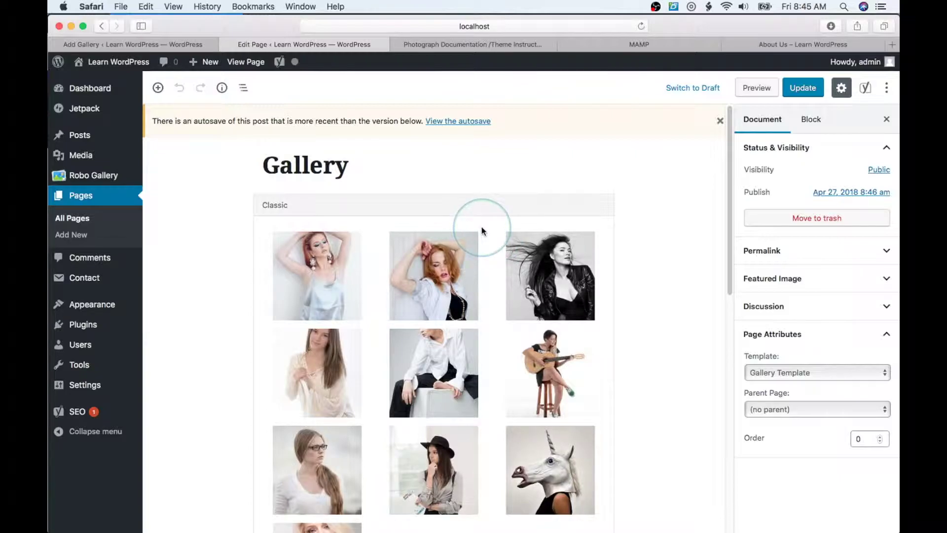
pyautogui.scroll(-6, 481, 231)
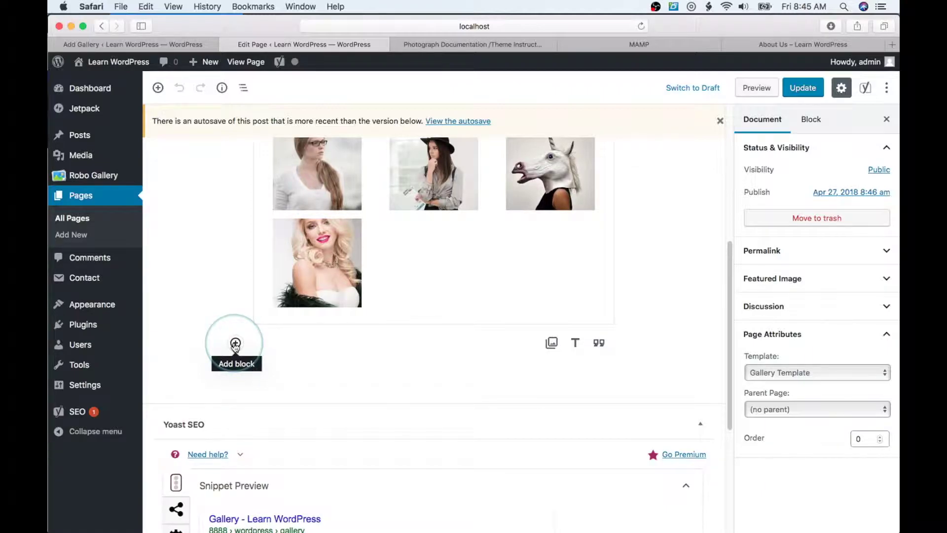
pyautogui.click(236, 343)
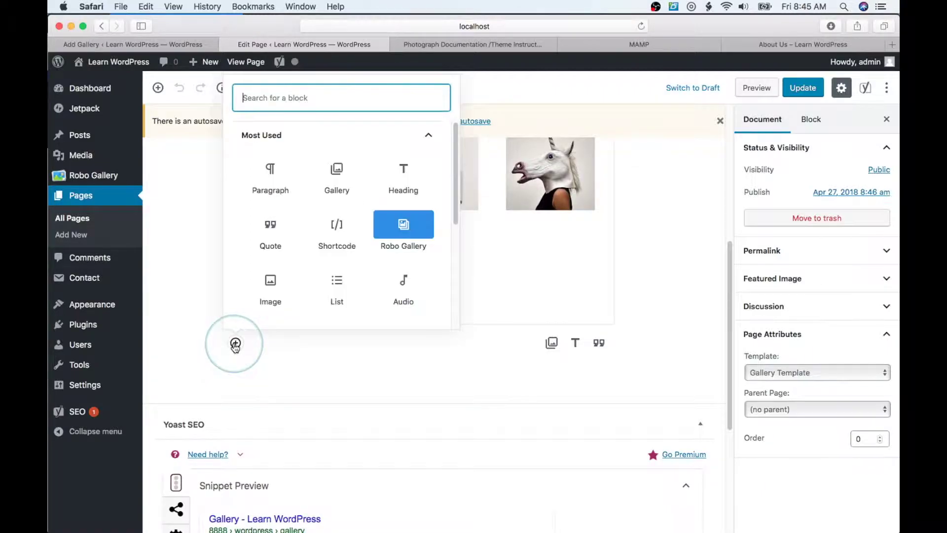
pyautogui.click(335, 236)
pyautogui.click(397, 350)
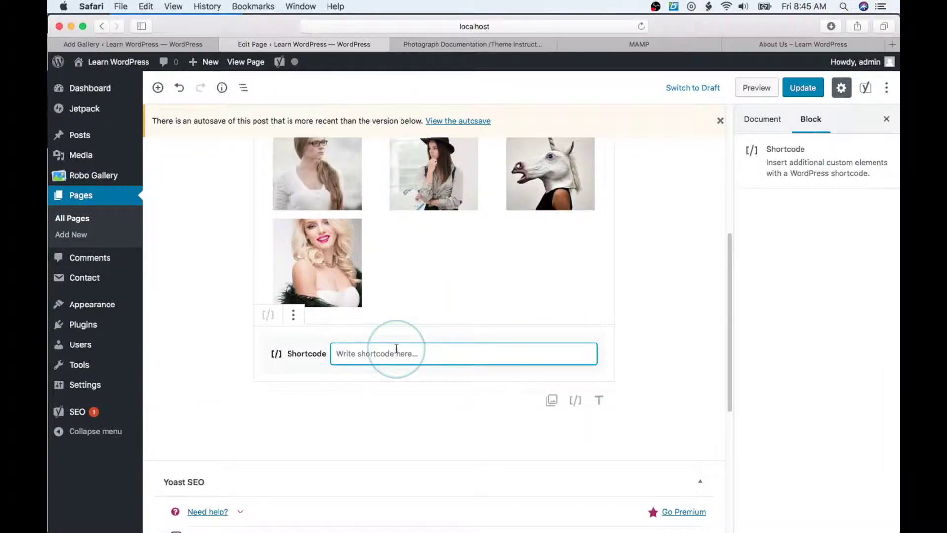
pyautogui.press('super+v')
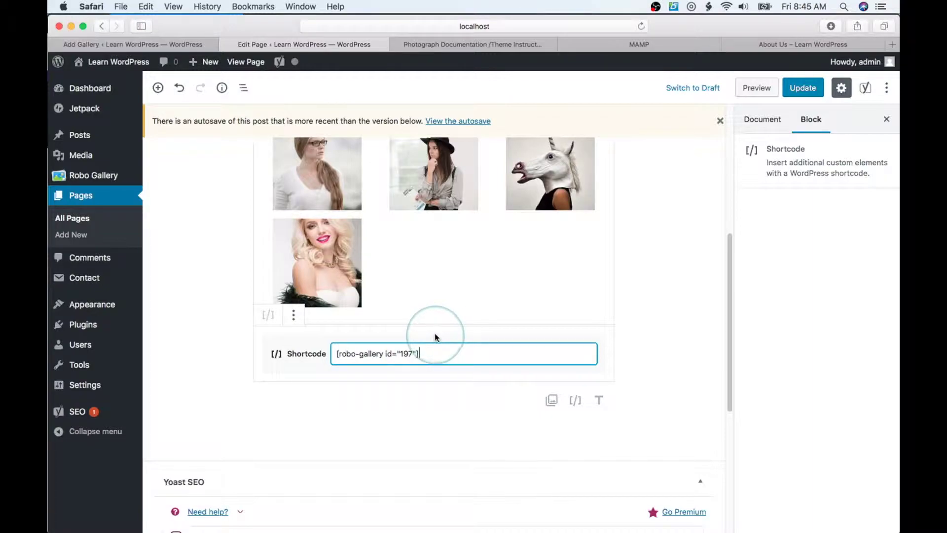
# Step: Update the Gallery page with the new shortcode and open its preview
pyautogui.click(809, 90)
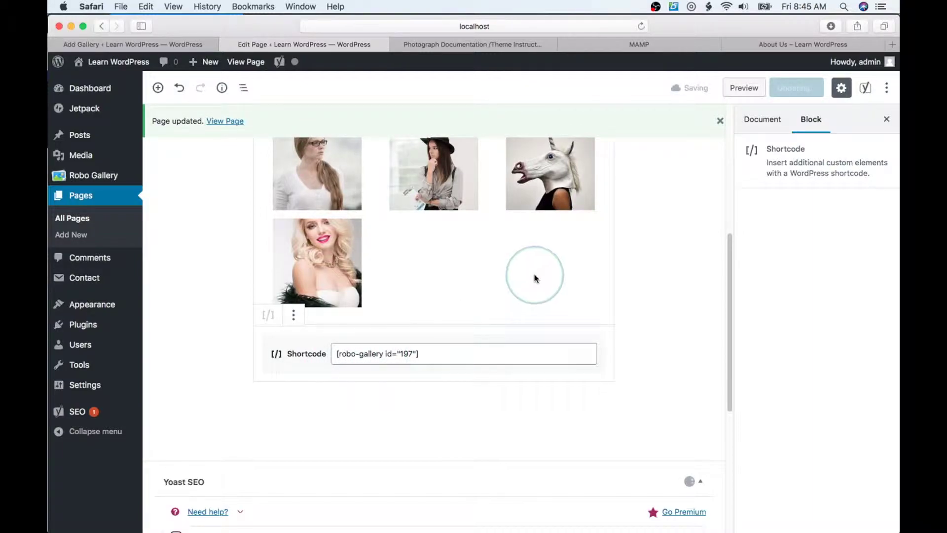
pyautogui.click(748, 90)
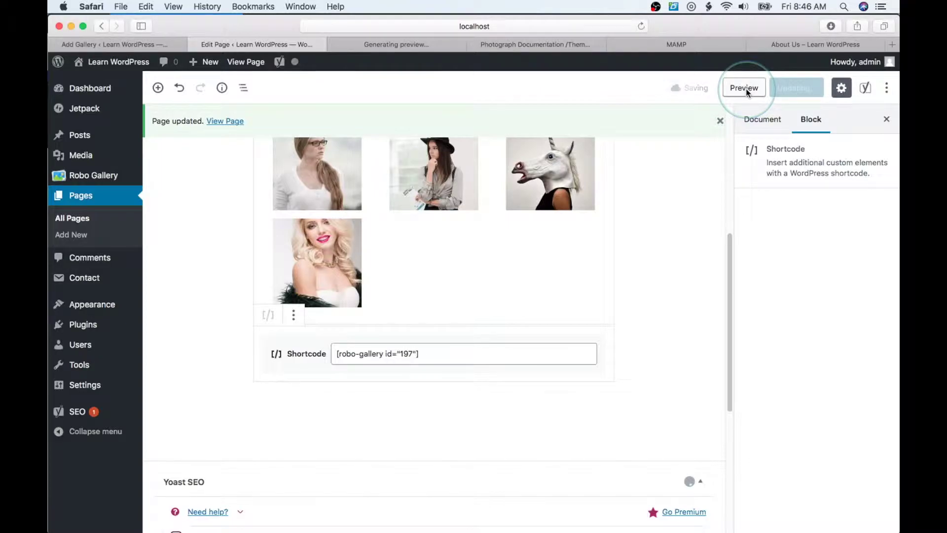
pyautogui.click(746, 89)
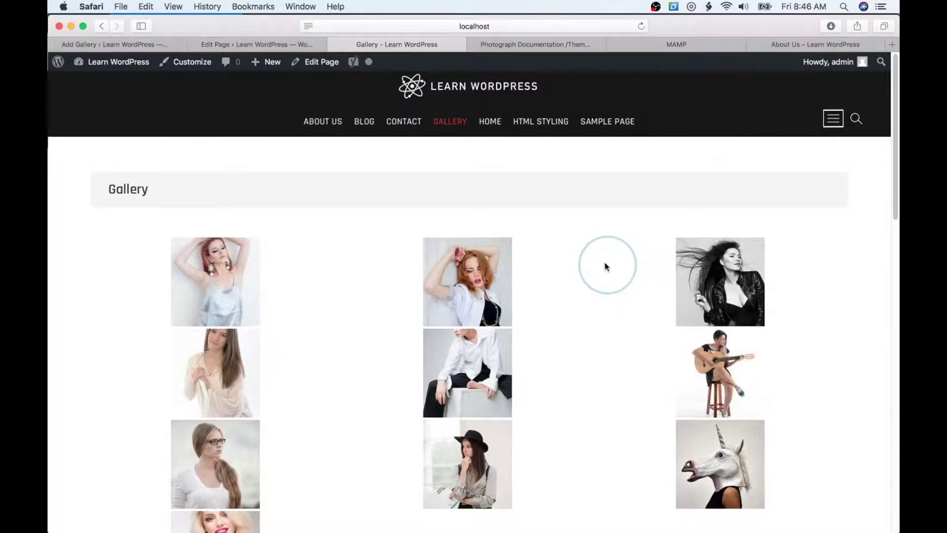
# Step: Examine the Robo Gallery below the old images on the previewed page, browsing its photos in the lightbox
pyautogui.scroll(-3, 607, 265)
pyautogui.scroll(-10, 414, 220)
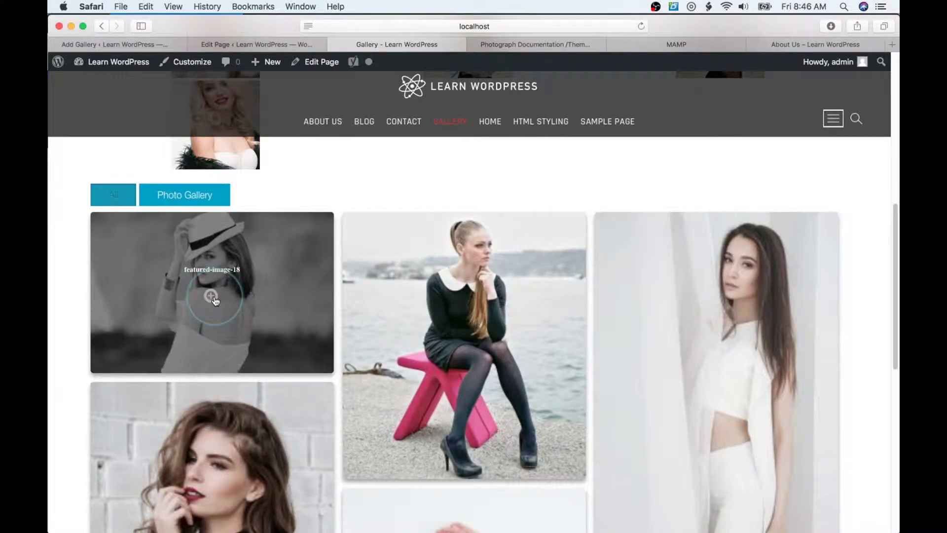
pyautogui.click(212, 299)
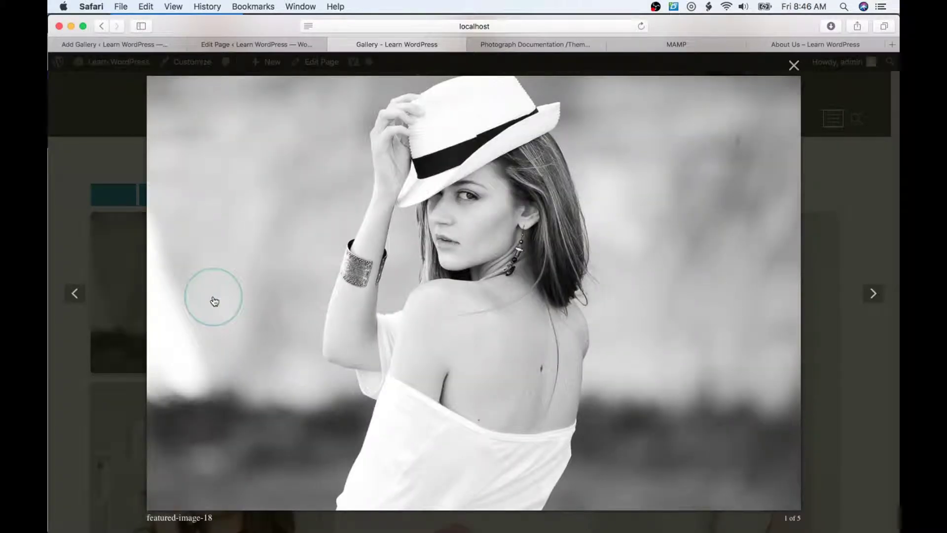
pyautogui.click(873, 293)
pyautogui.click(873, 293)
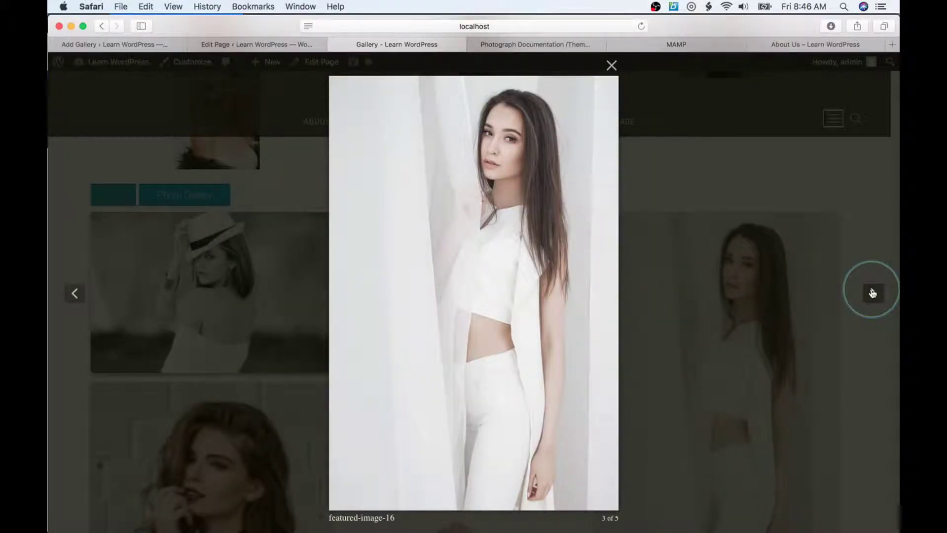
pyautogui.click(873, 293)
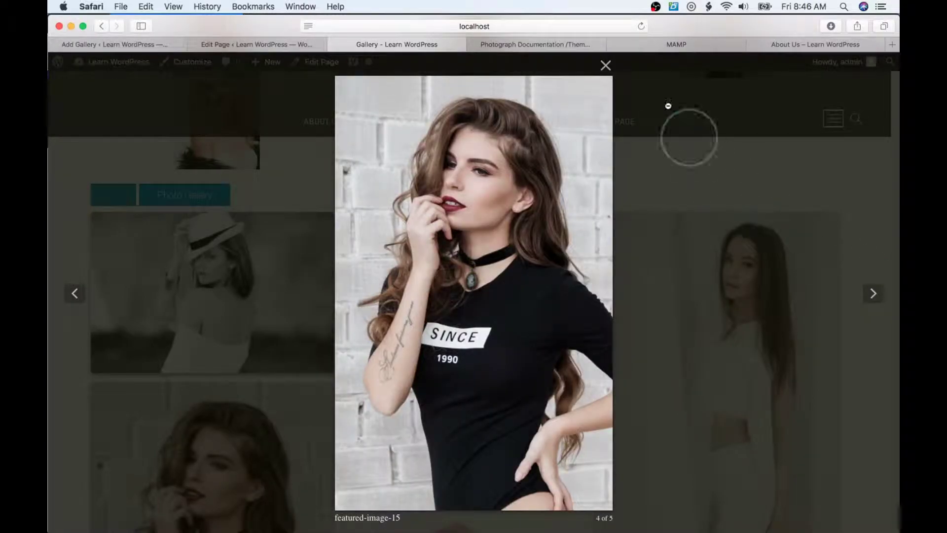
pyautogui.click(605, 67)
pyautogui.scroll(-7, 461, 291)
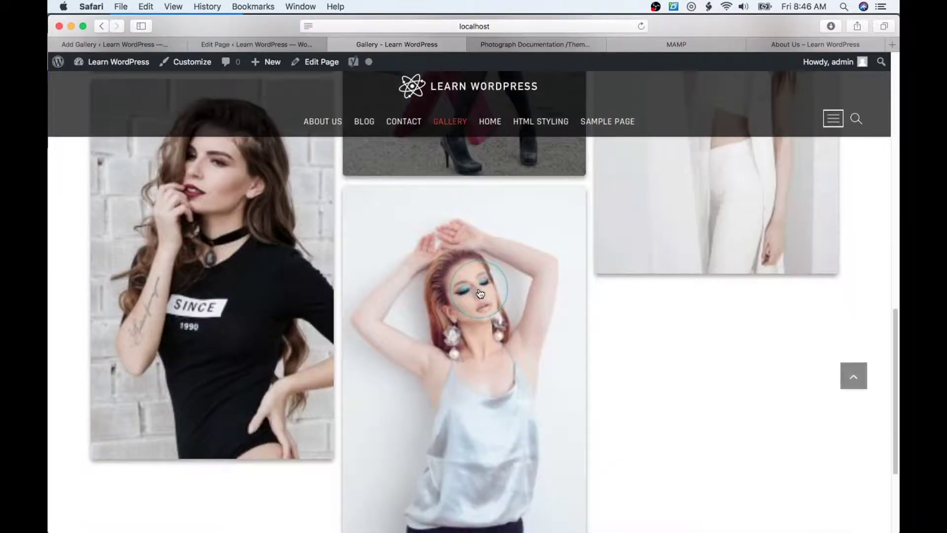
pyautogui.scroll(-3, 480, 293)
pyautogui.scroll(15, 482, 292)
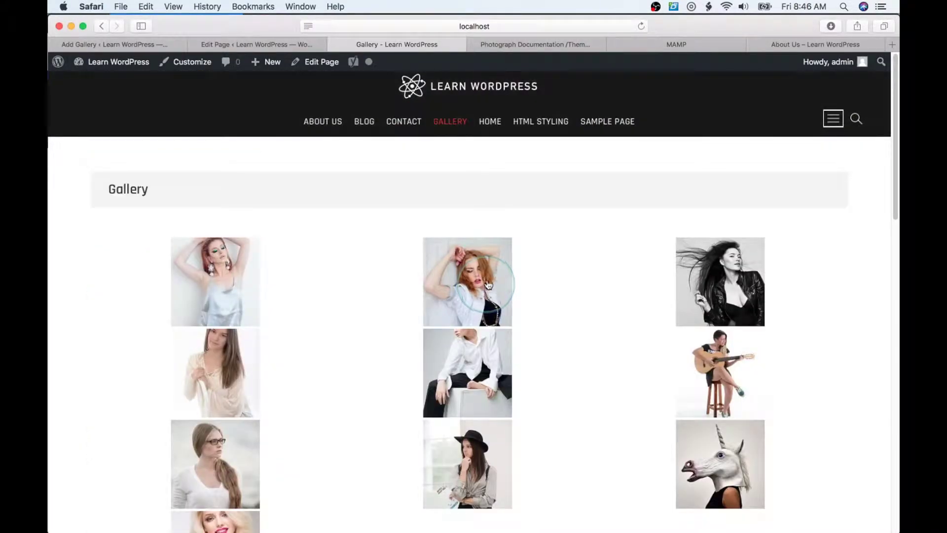
# Step: Return to the Gallery page editor and delete the old image gallery from the Classic block above the shortcode
pyautogui.click(280, 43)
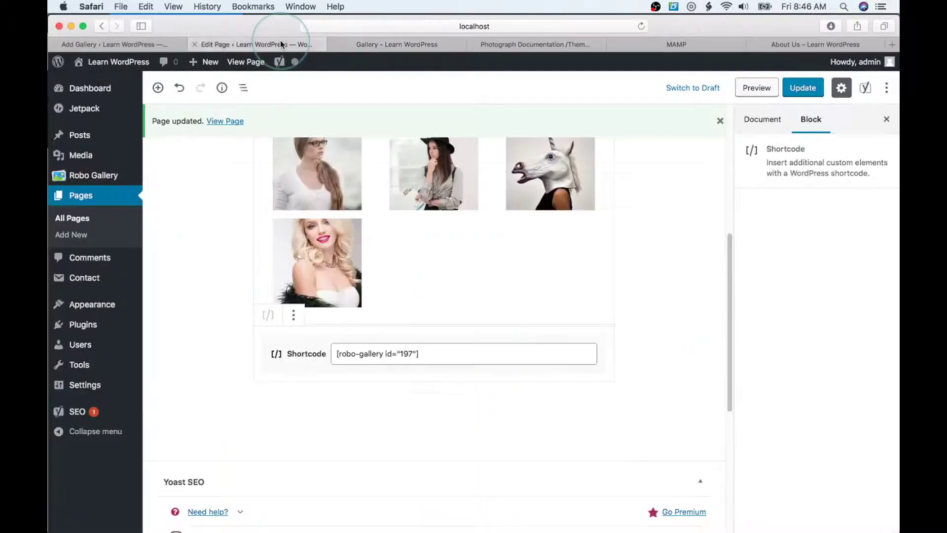
pyautogui.click(528, 300)
pyautogui.click(416, 270)
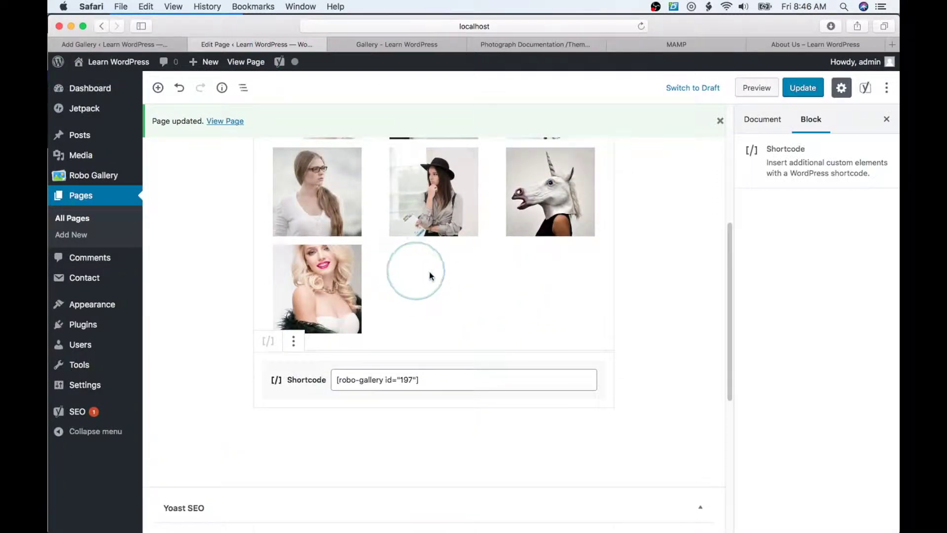
pyautogui.scroll(6, 427, 269)
pyautogui.click(425, 262)
pyautogui.click(336, 199)
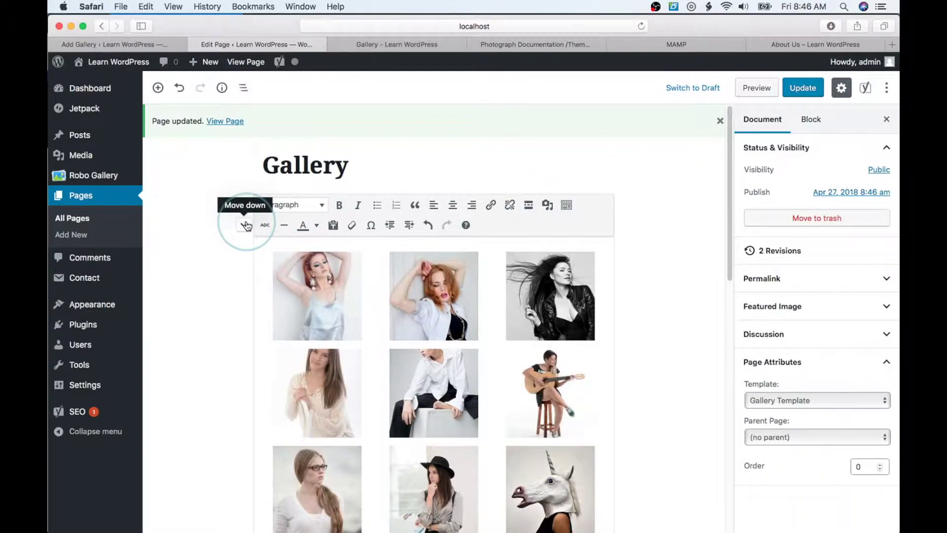
pyautogui.click(266, 249)
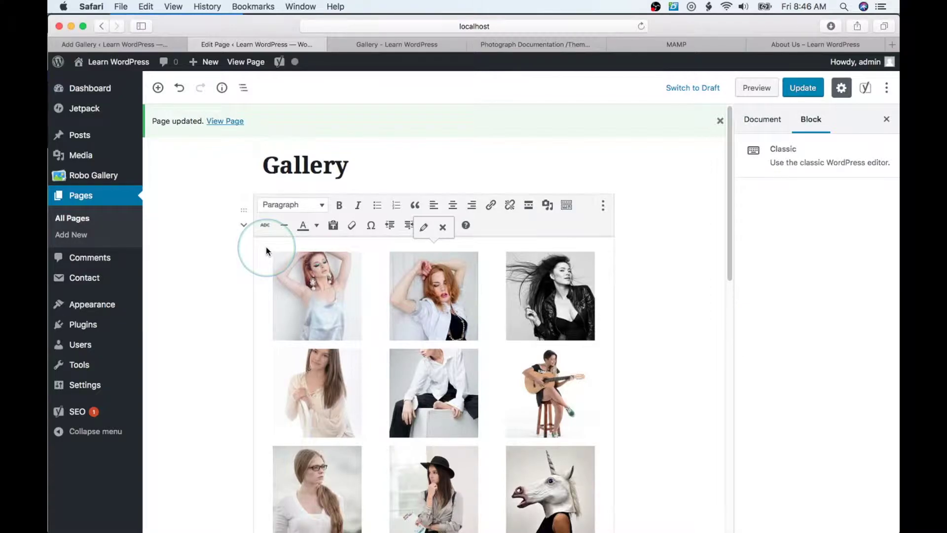
pyautogui.press('BackSpace')
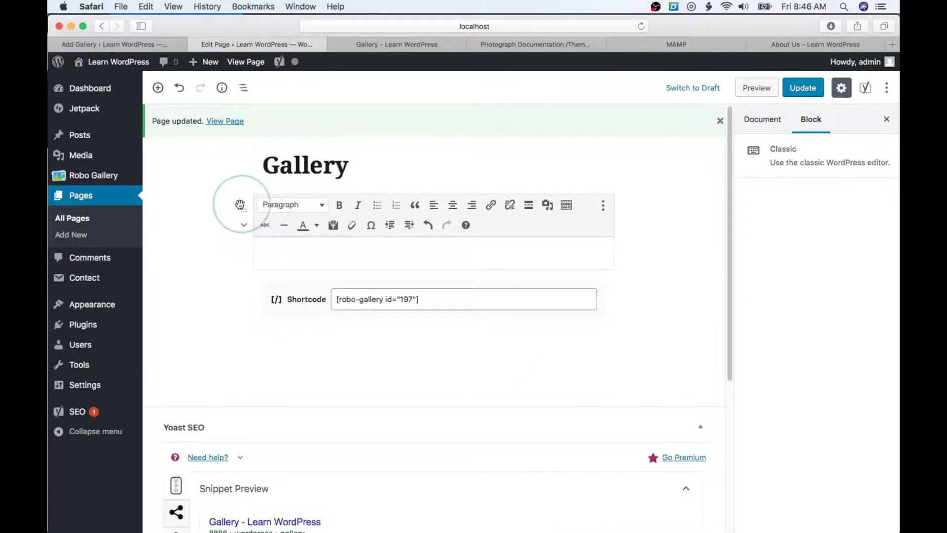
# Step: Save the Gallery page without the old images and preview it again
pyautogui.click(814, 87)
pyautogui.click(543, 182)
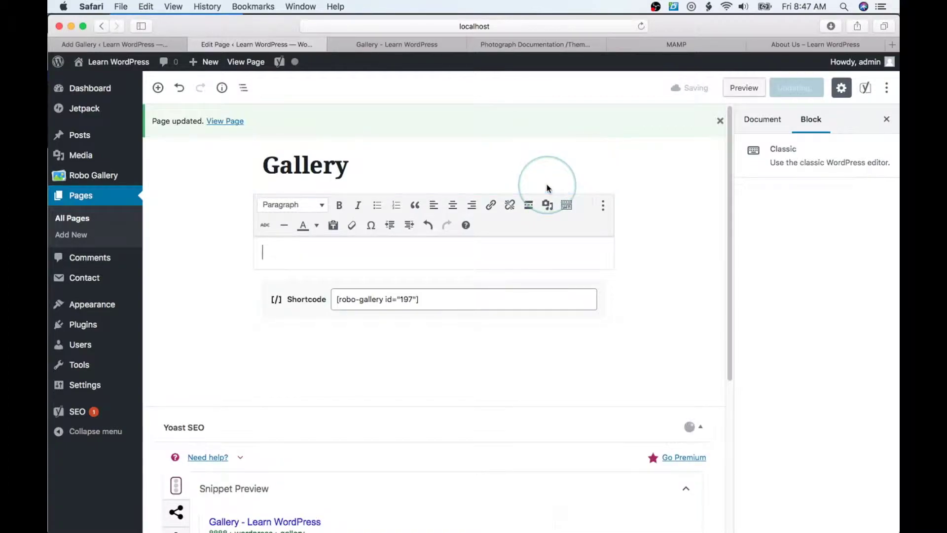
pyautogui.click(744, 88)
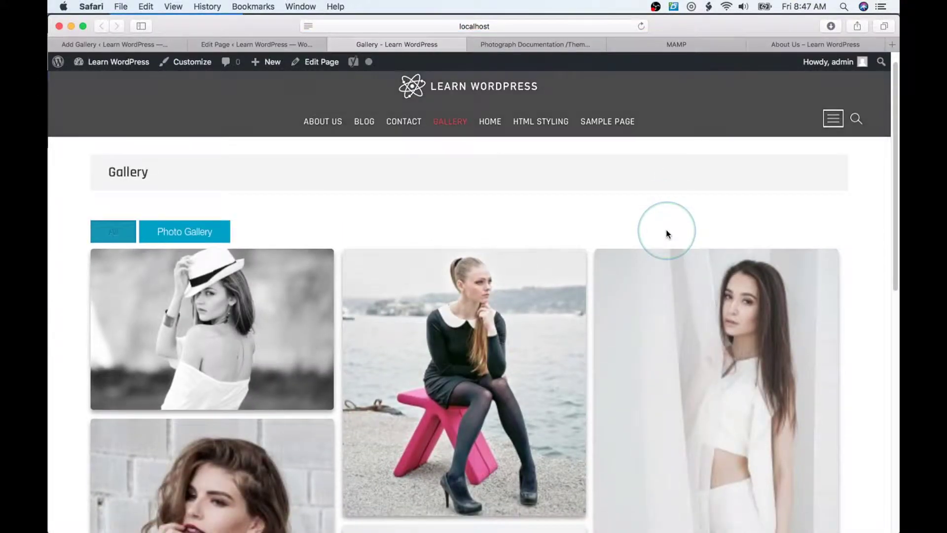
# Step: Check the photo layout of the Robo Gallery on the previewed Gallery page
pyautogui.scroll(-5, 437, 214)
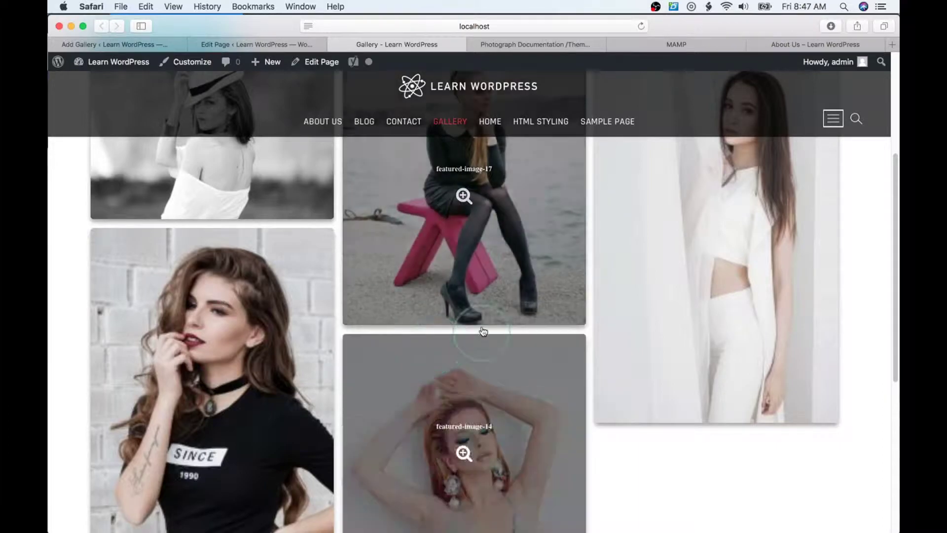
pyautogui.scroll(-1, 481, 326)
pyautogui.scroll(5, 668, 299)
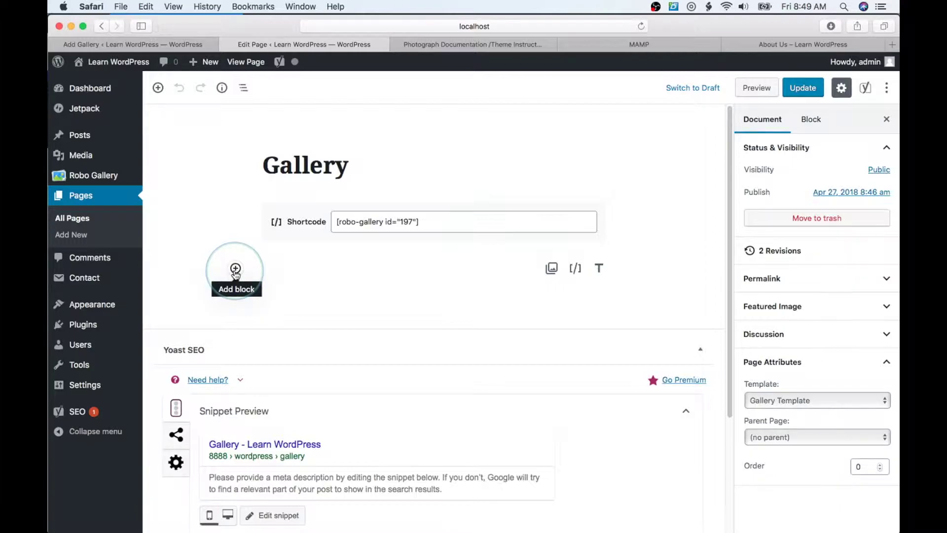
# Step: Insert a Separator block from the Layout Elements category below the Robo Gallery shortcode
pyautogui.click(235, 270)
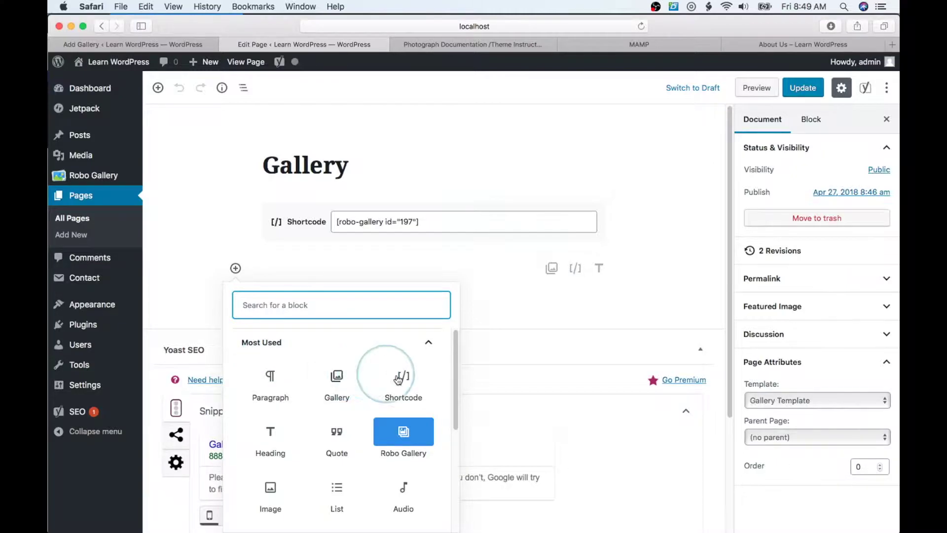
pyautogui.scroll(-1, 397, 378)
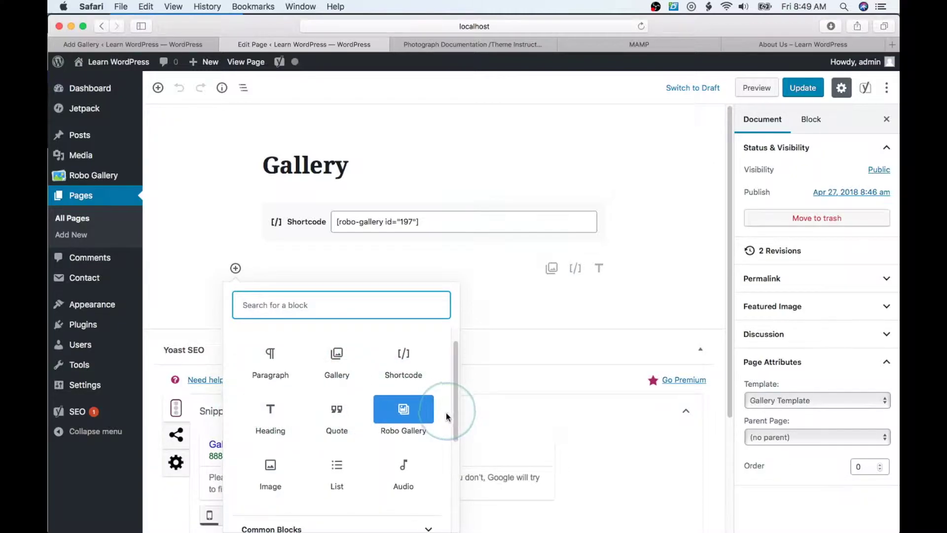
pyautogui.scroll(-1, 346, 437)
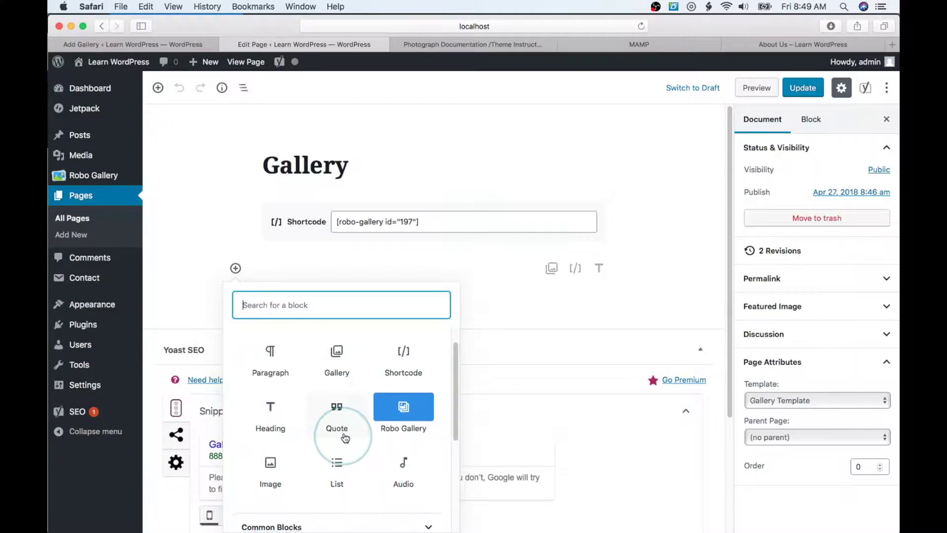
pyautogui.scroll(-3, 346, 438)
pyautogui.click(430, 361)
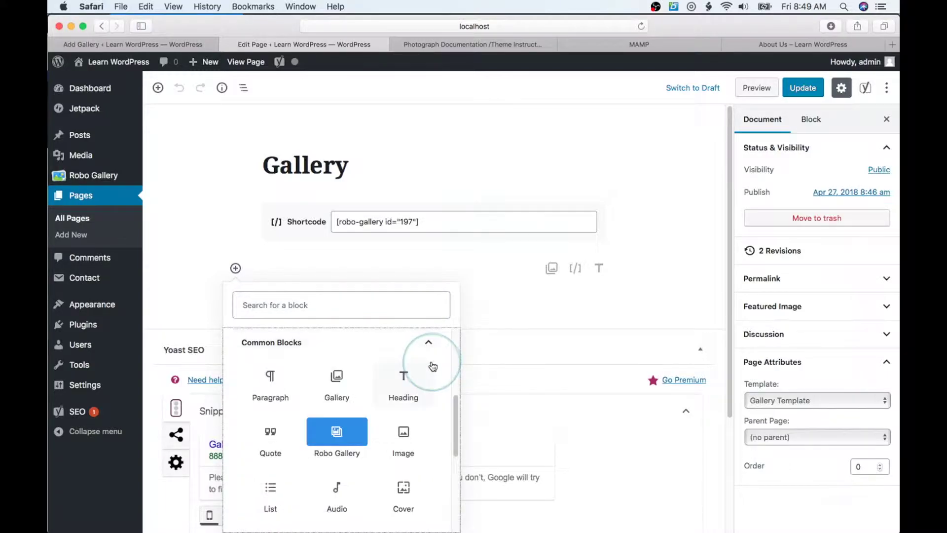
pyautogui.scroll(-3, 407, 405)
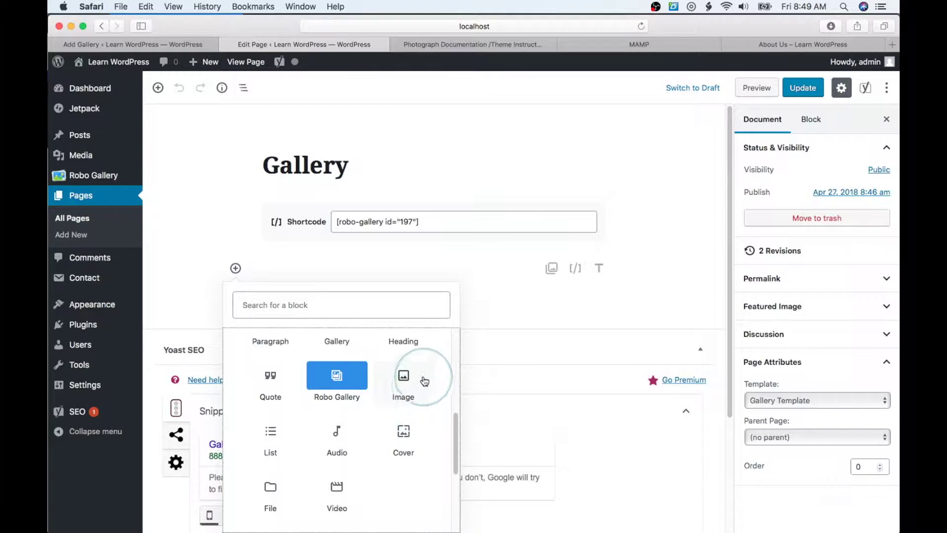
pyautogui.scroll(-3, 434, 390)
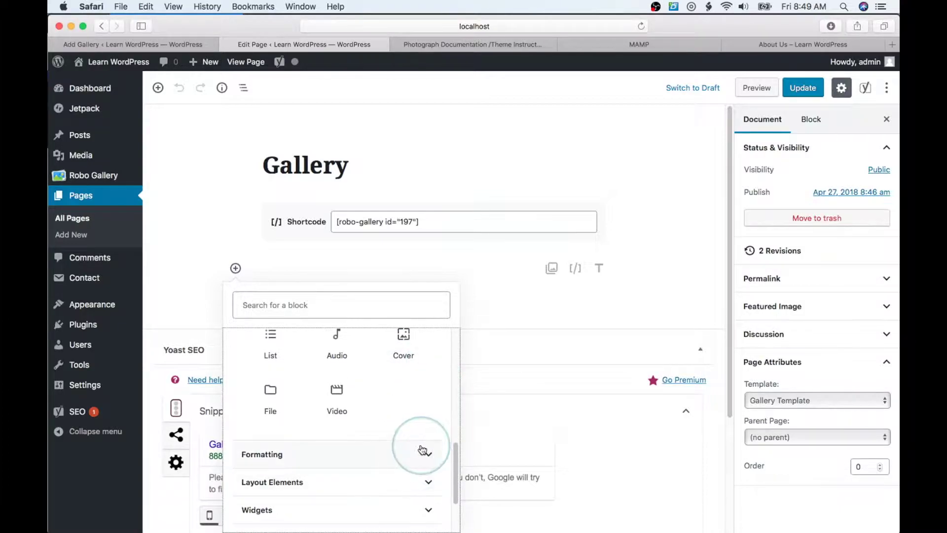
pyautogui.click(426, 454)
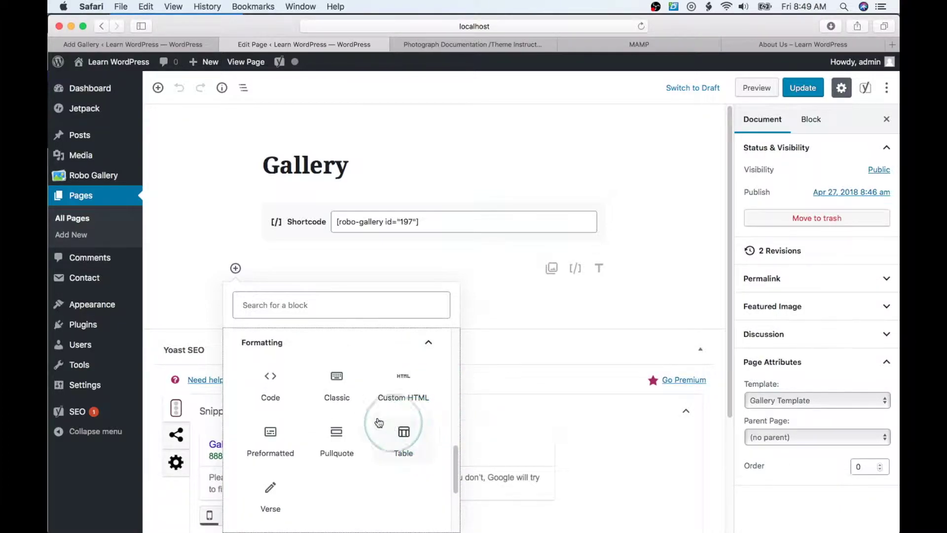
pyautogui.scroll(-1, 375, 401)
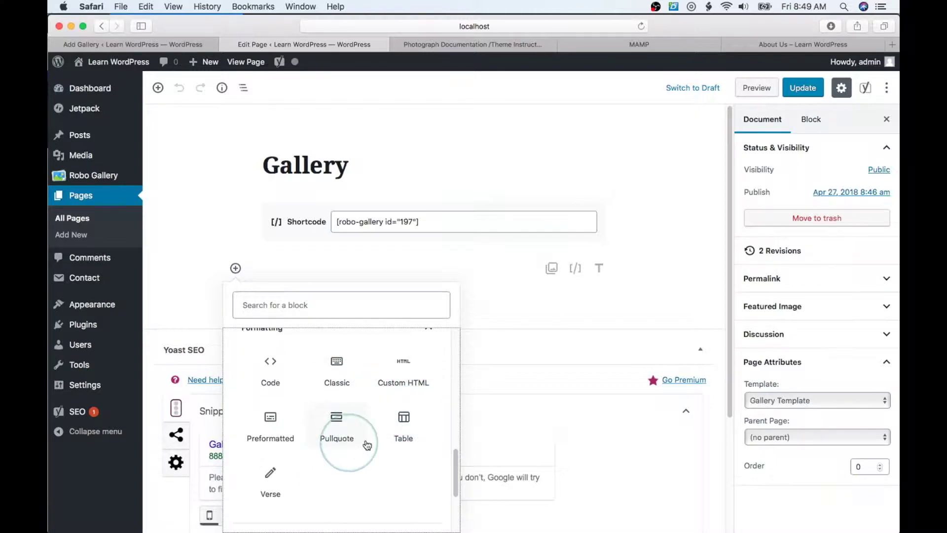
pyautogui.scroll(-4, 405, 433)
pyautogui.click(432, 446)
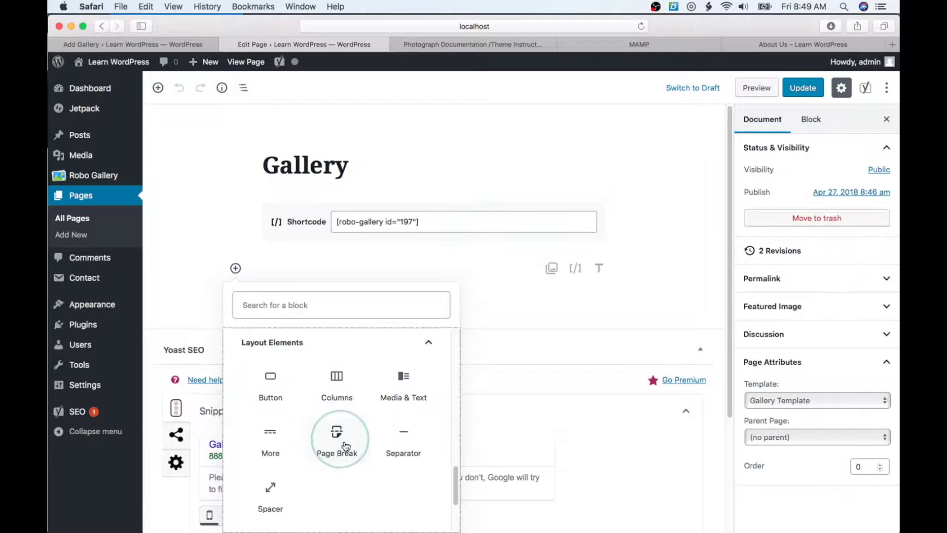
pyautogui.click(406, 444)
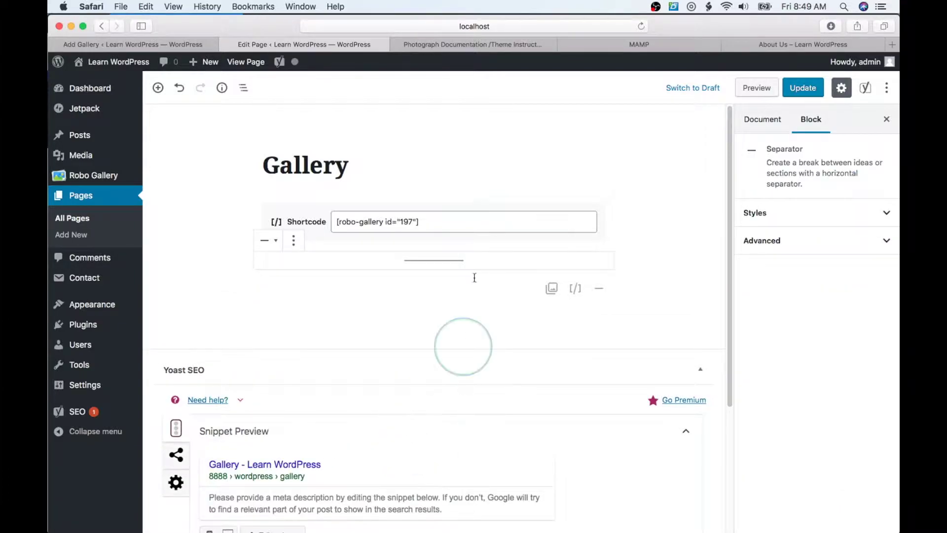
# Step: Update the Gallery page with the separator and preview it, checking the area beneath the photos
pyautogui.click(811, 95)
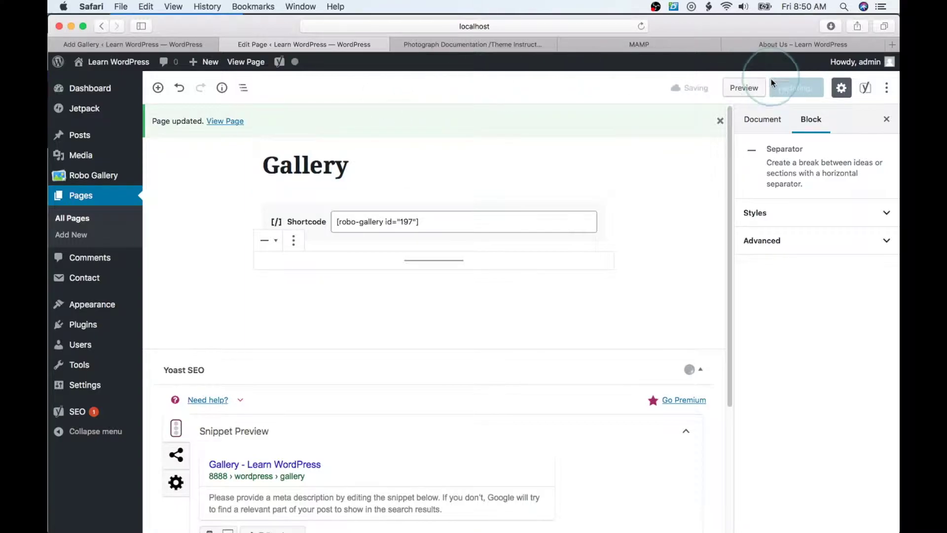
pyautogui.click(749, 89)
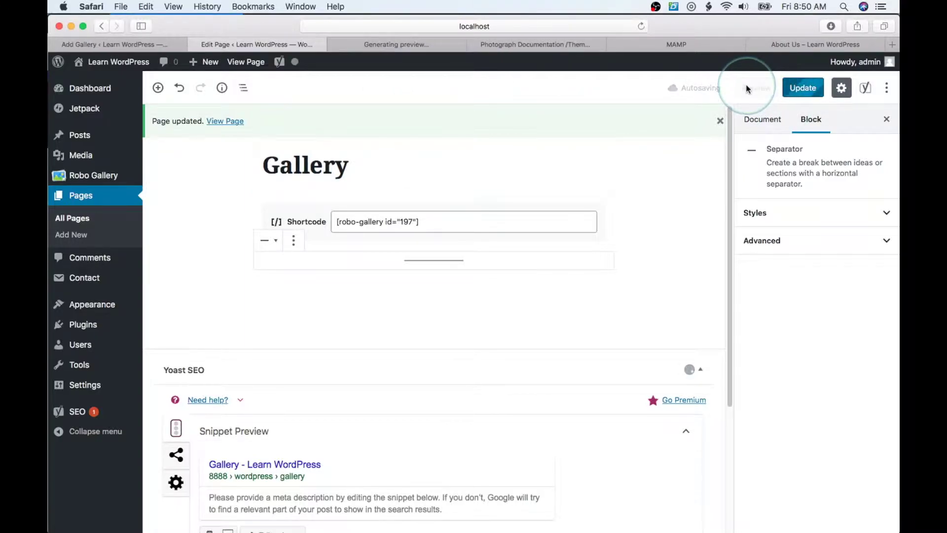
pyautogui.scroll(-10, 447, 219)
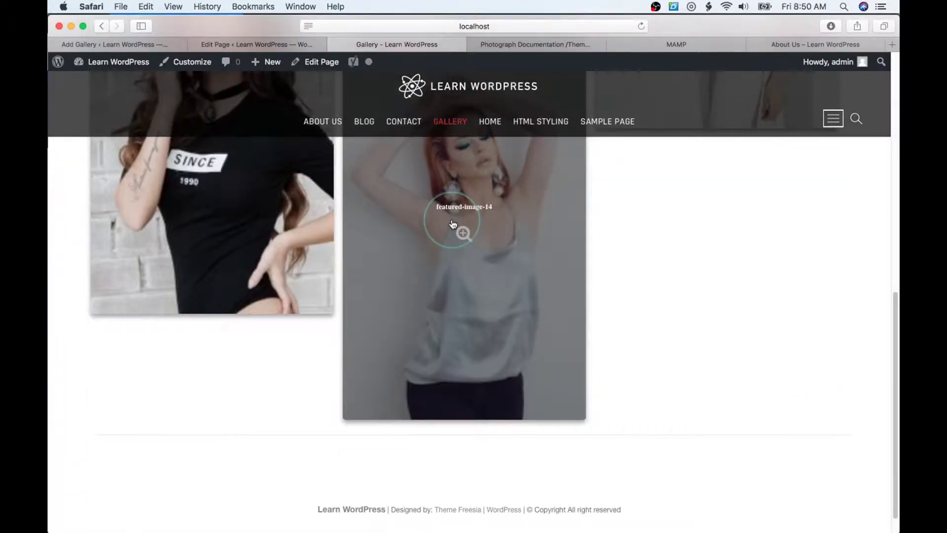
pyautogui.scroll(-2, 453, 223)
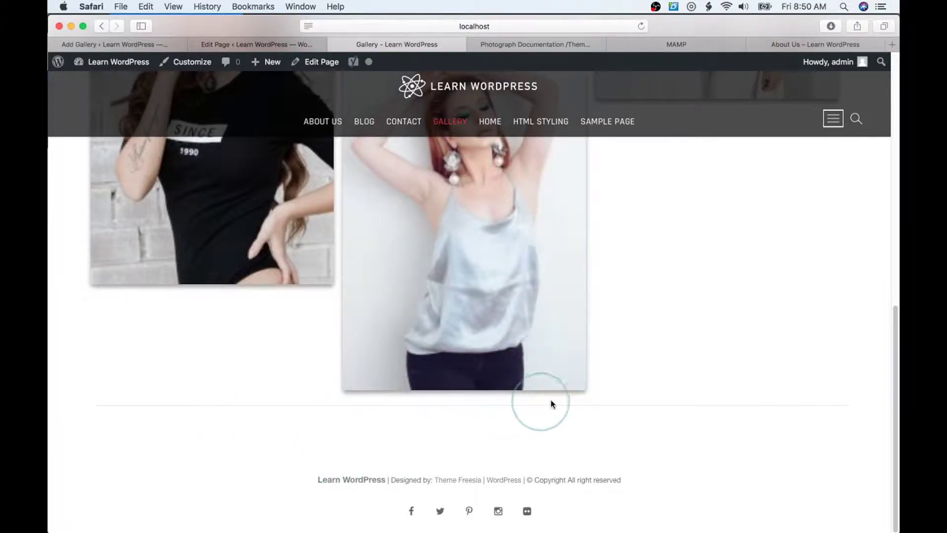
pyautogui.scroll(7, 366, 416)
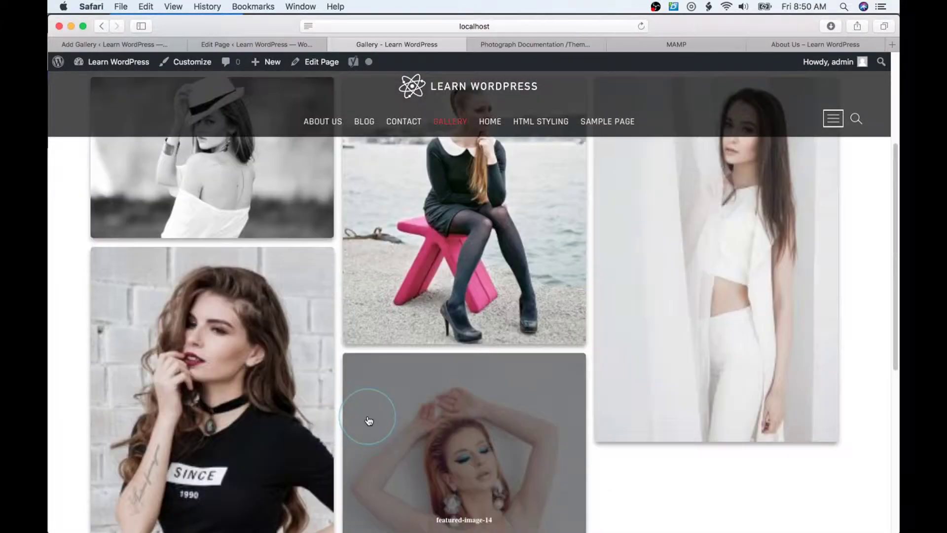
pyautogui.scroll(4, 368, 420)
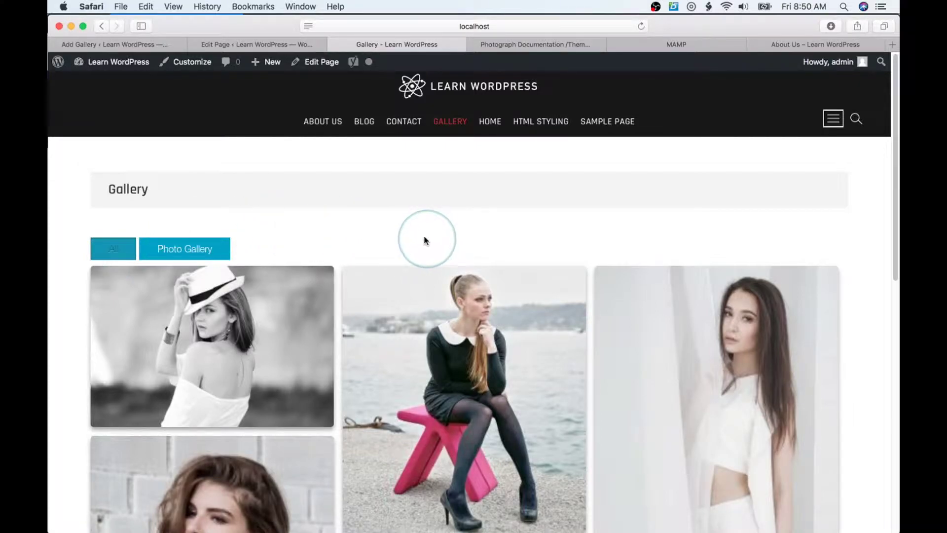
# Step: Return to the Gallery page editor and review the page template options, keeping Gallery Template
pyautogui.click(270, 44)
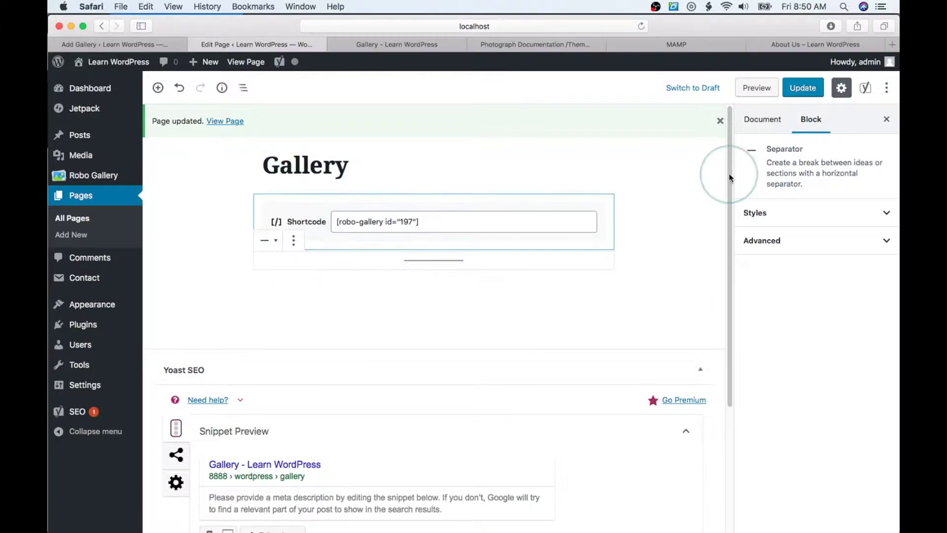
pyautogui.click(762, 121)
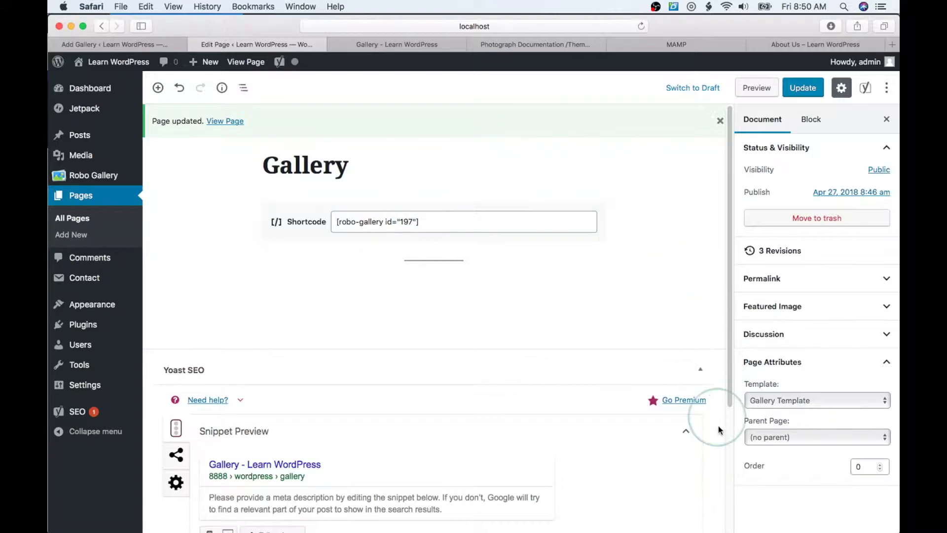
pyautogui.click(799, 399)
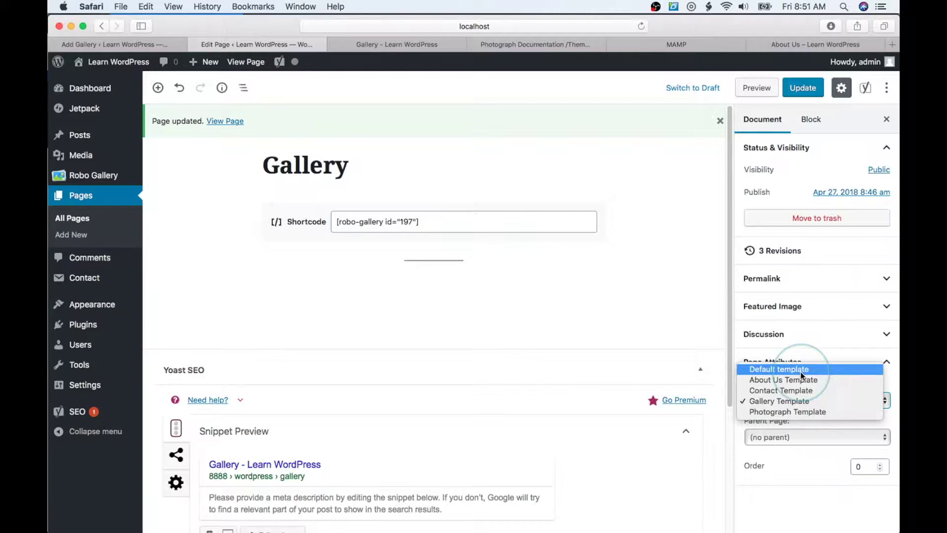
pyautogui.click(808, 399)
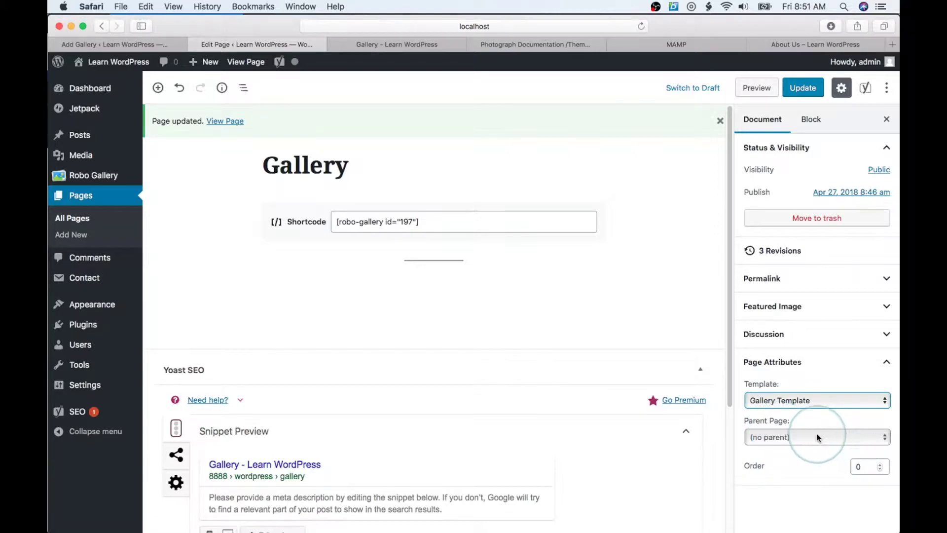
# Step: Examine the page's Permalink, Featured Image, Discussion and Page Attributes settings
pyautogui.scroll(-3, 604, 461)
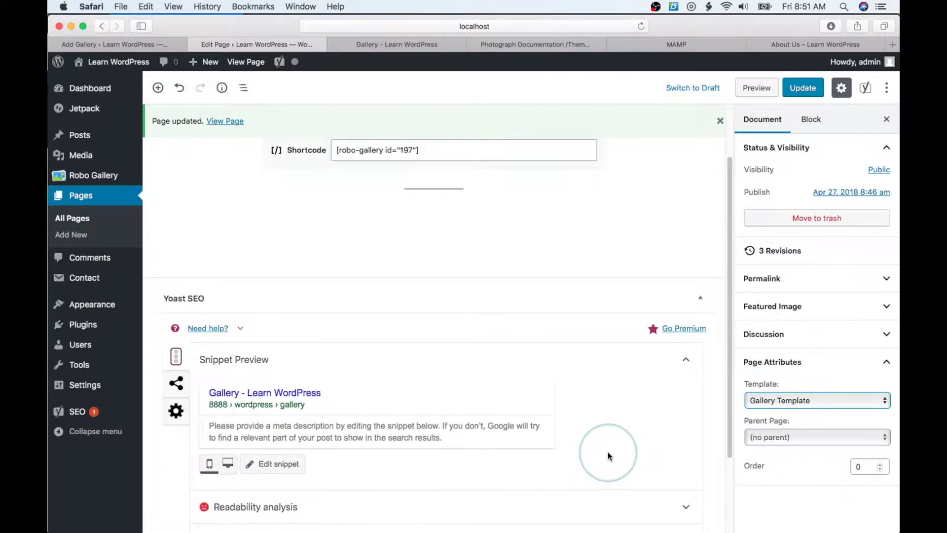
pyautogui.scroll(-3, 608, 456)
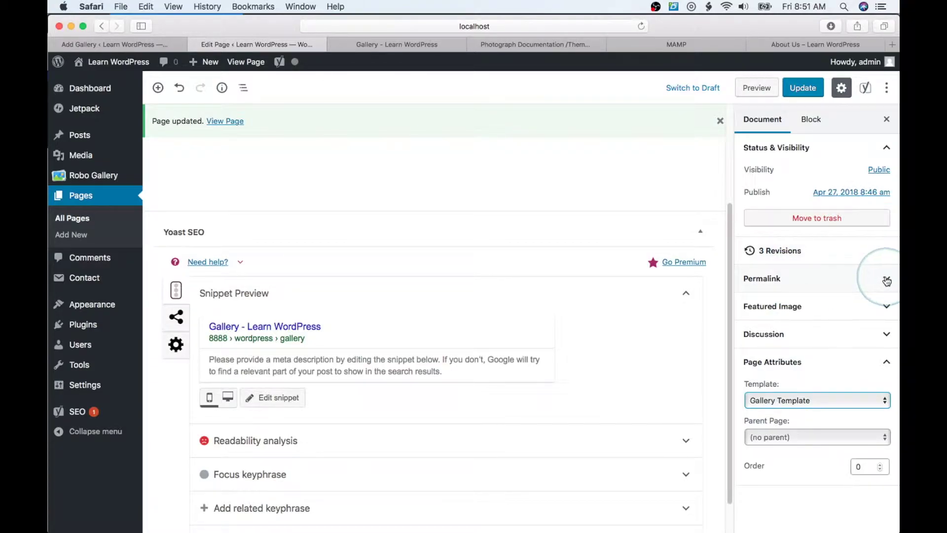
pyautogui.click(886, 280)
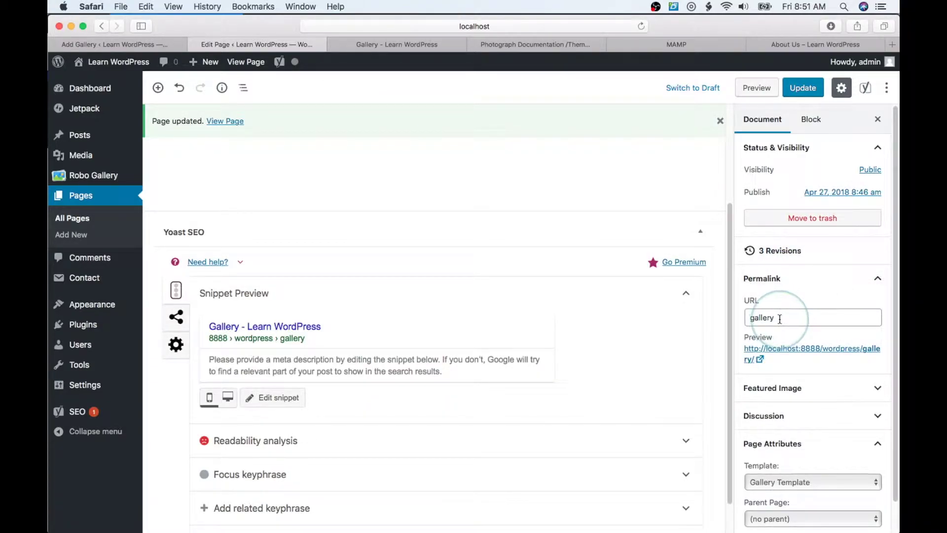
pyautogui.moveTo(752, 320); pyautogui.dragTo(780, 318)
pyautogui.click(777, 318)
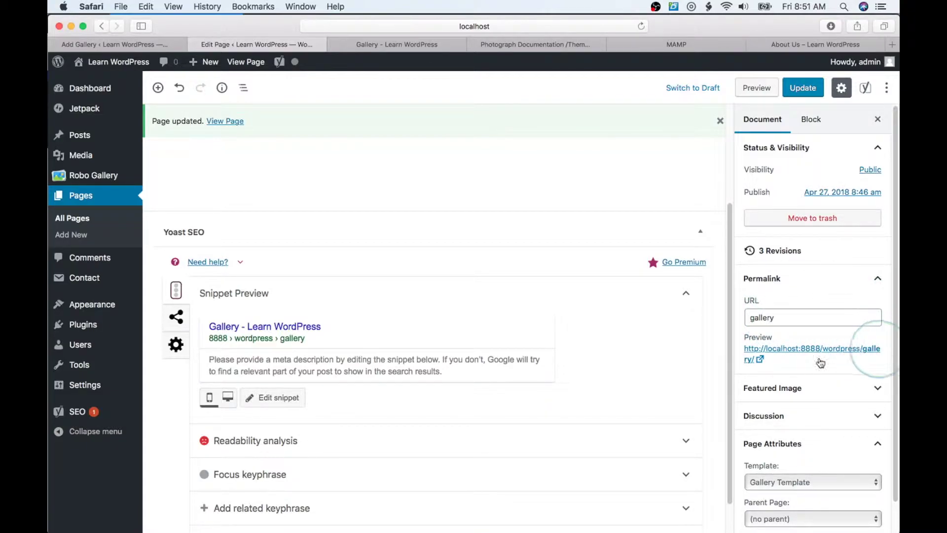
pyautogui.scroll(-1, 875, 283)
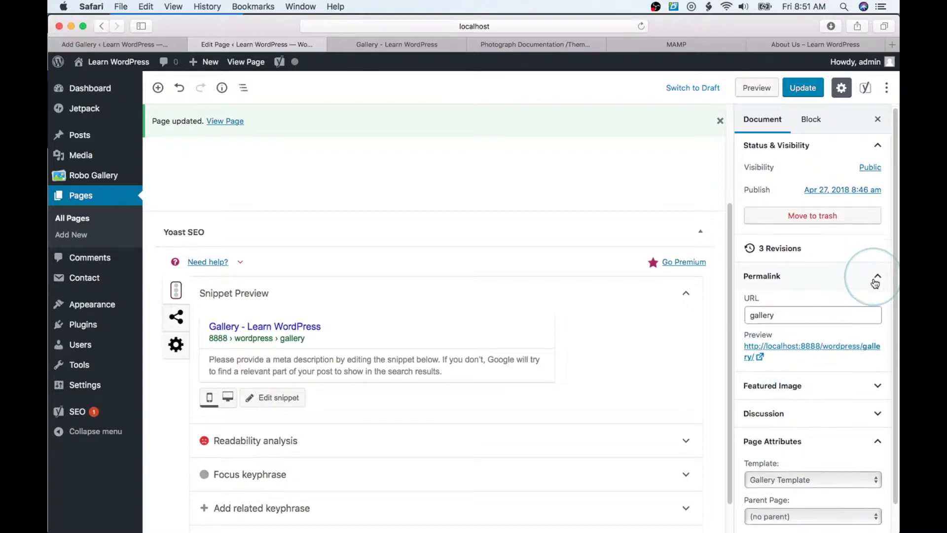
pyautogui.scroll(-2, 875, 283)
pyautogui.click(878, 367)
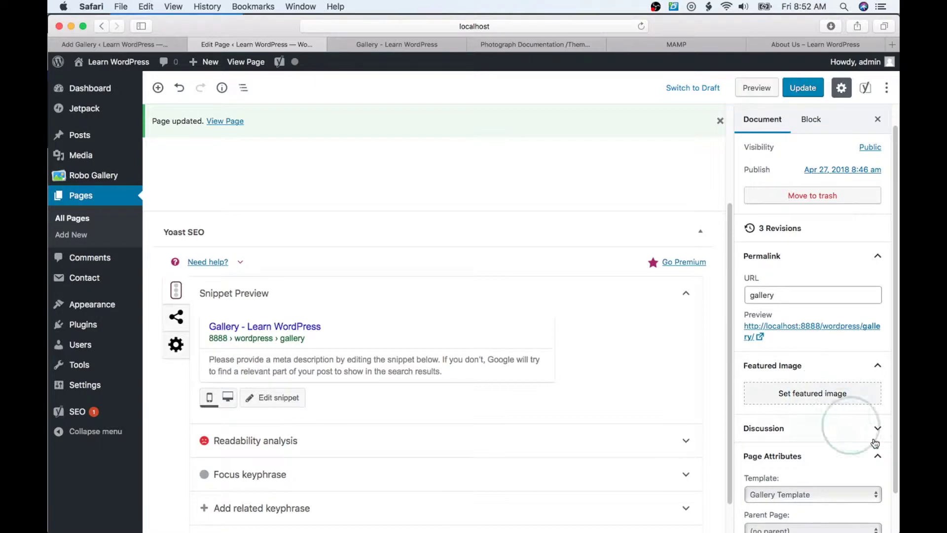
pyautogui.click(876, 365)
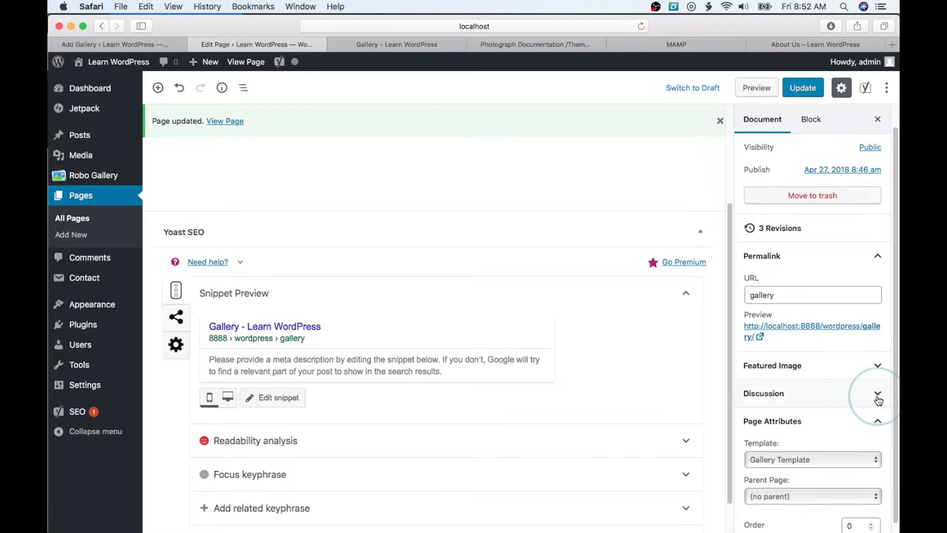
pyautogui.click(879, 425)
pyautogui.click(885, 443)
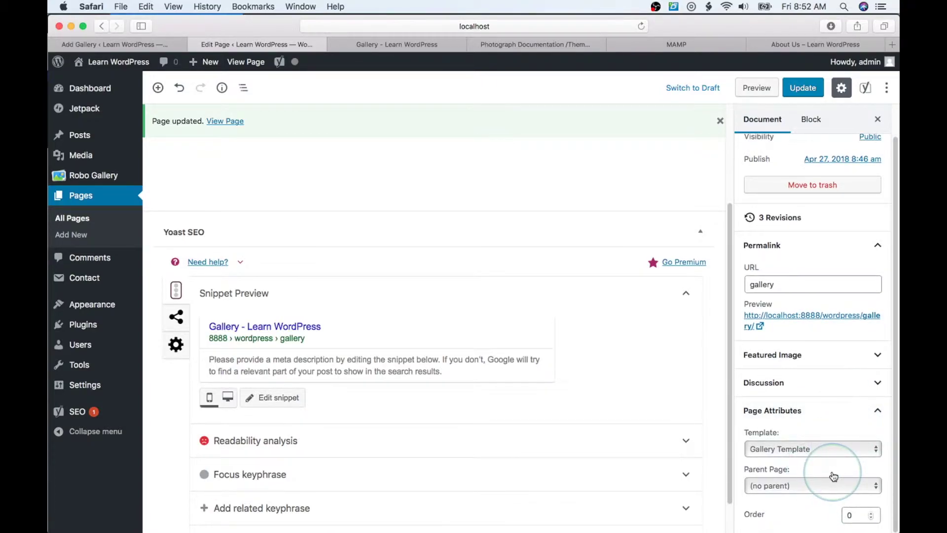
pyautogui.scroll(2, 834, 476)
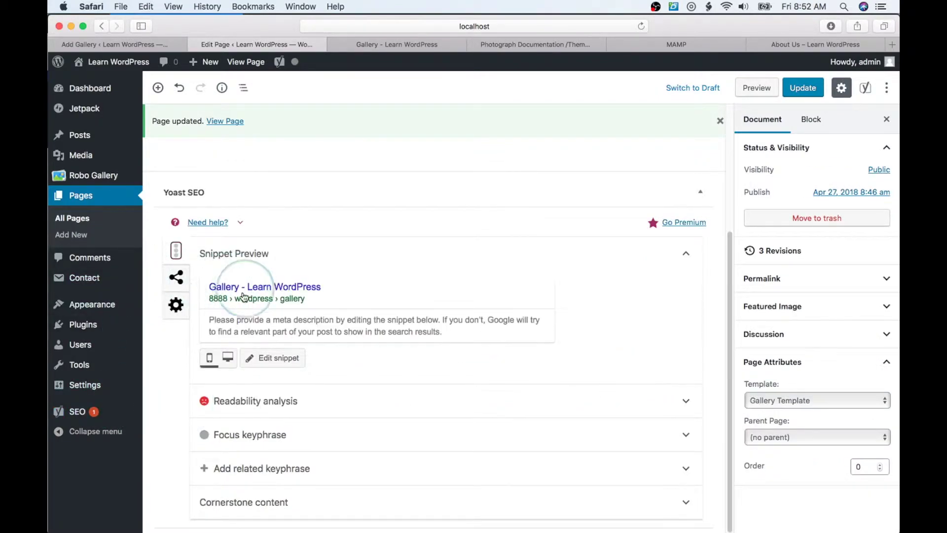
# Step: Open the Yoast SEO snippet editor and review the SEO title, slug, meta description and keyphrase sections
pyautogui.click(276, 359)
pyautogui.scroll(-2, 370, 350)
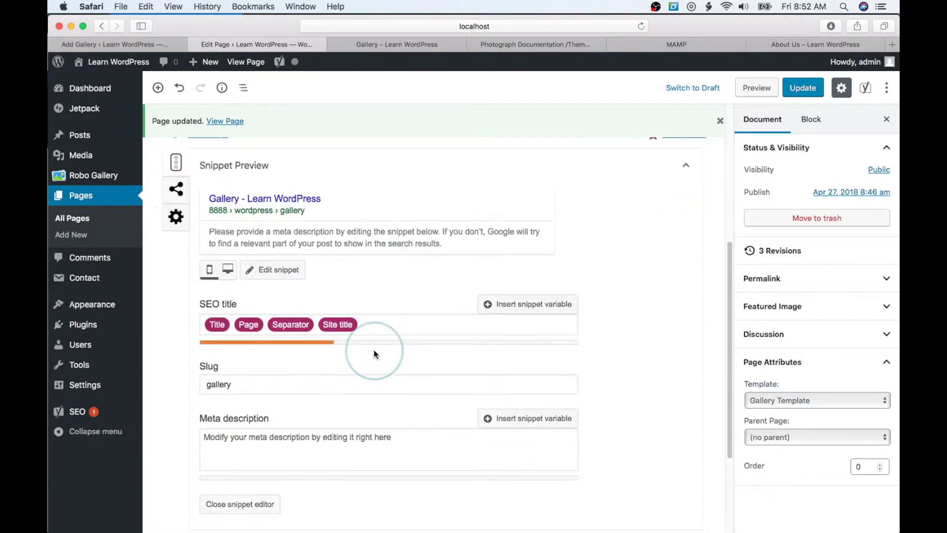
pyautogui.scroll(-1, 345, 486)
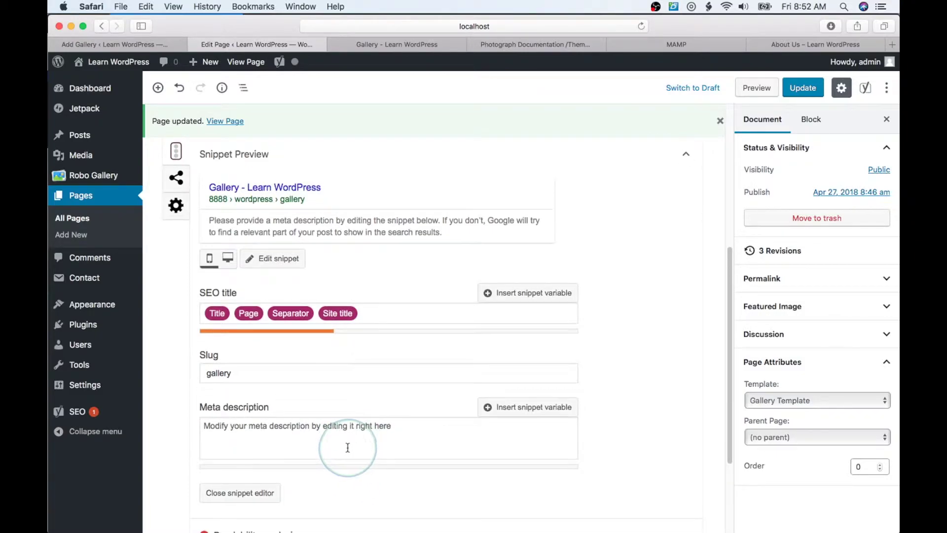
pyautogui.click(407, 422)
pyautogui.scroll(-2, 412, 423)
pyautogui.scroll(-2, 411, 425)
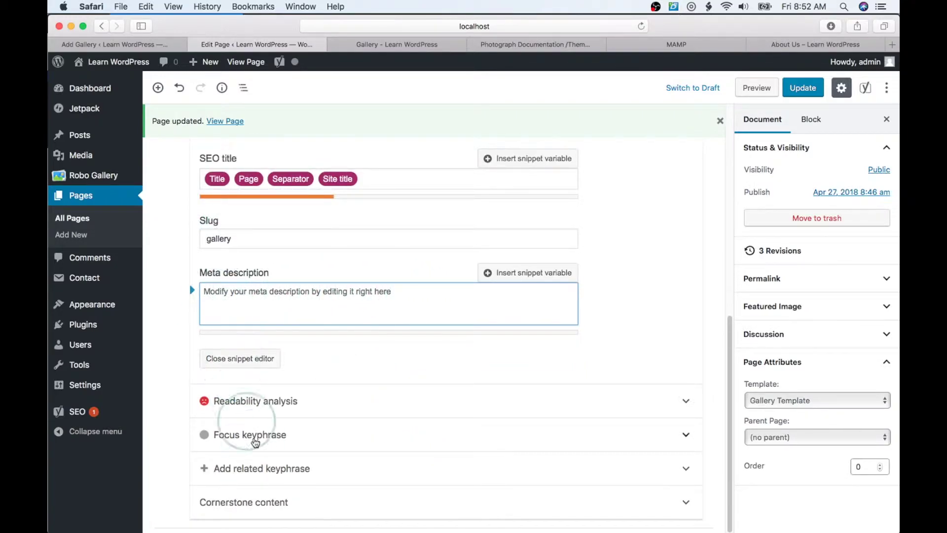
# Step: Save the Gallery page again and generate a fresh preview
pyautogui.scroll(10, 423, 342)
pyautogui.click(812, 88)
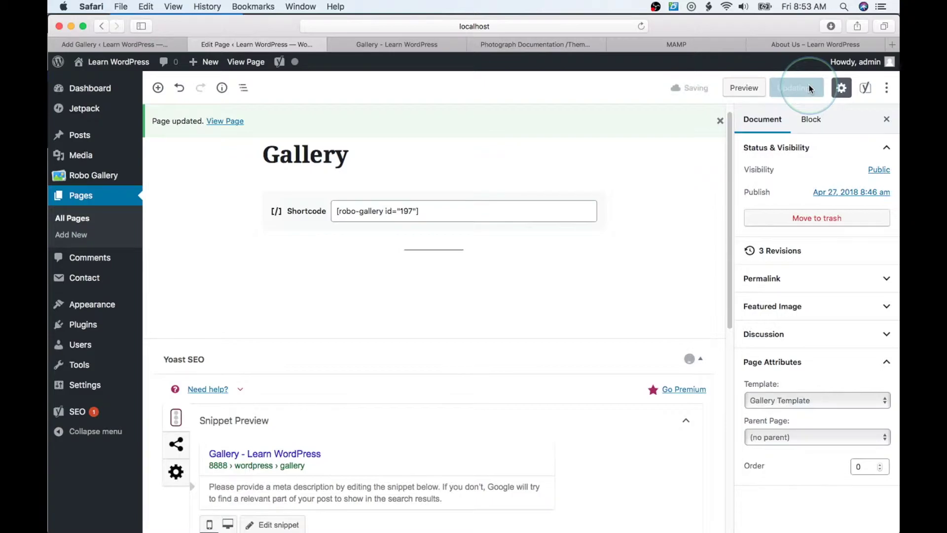
pyautogui.click(760, 90)
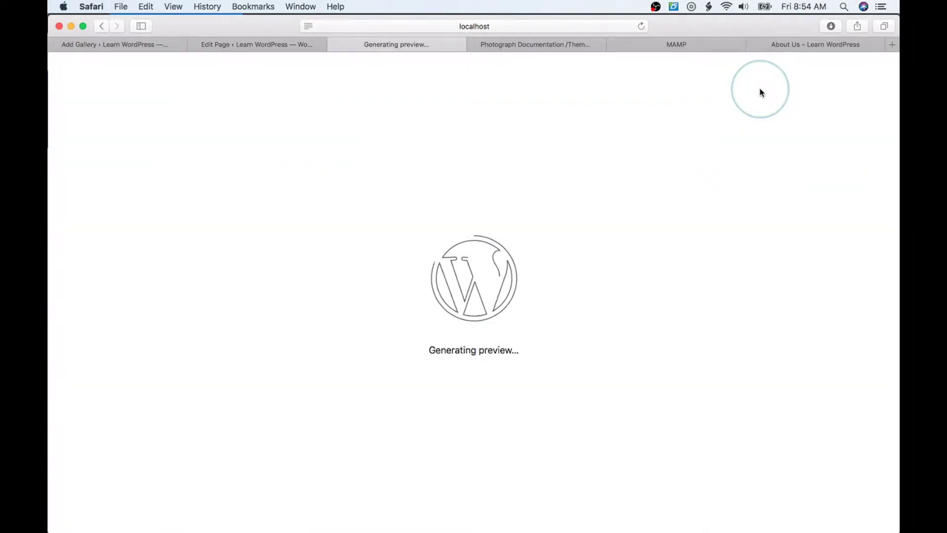